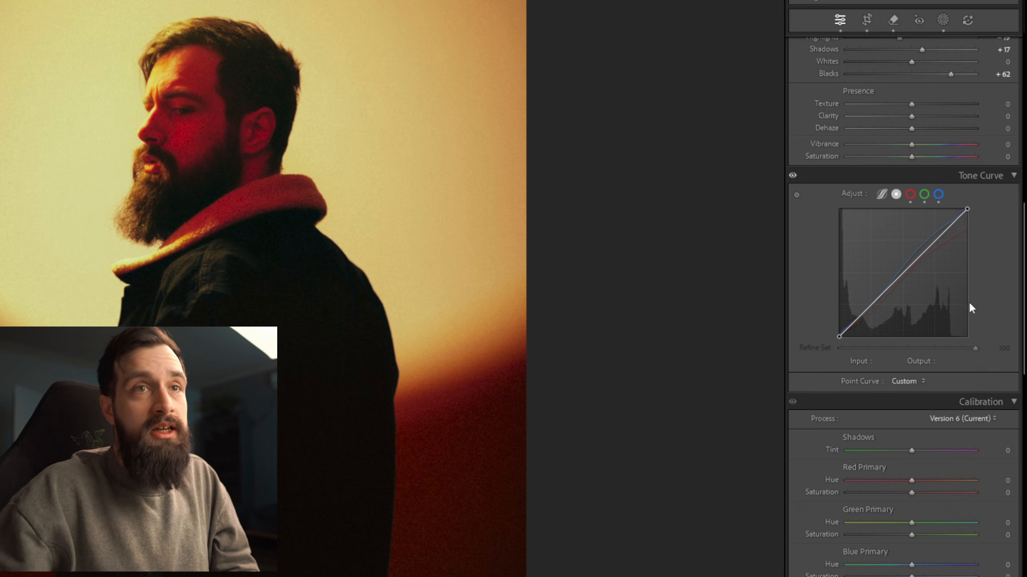
# Compare the portrait with the tone curve adjustments switched off and on again.
pyautogui.scroll(6, 968, 299)
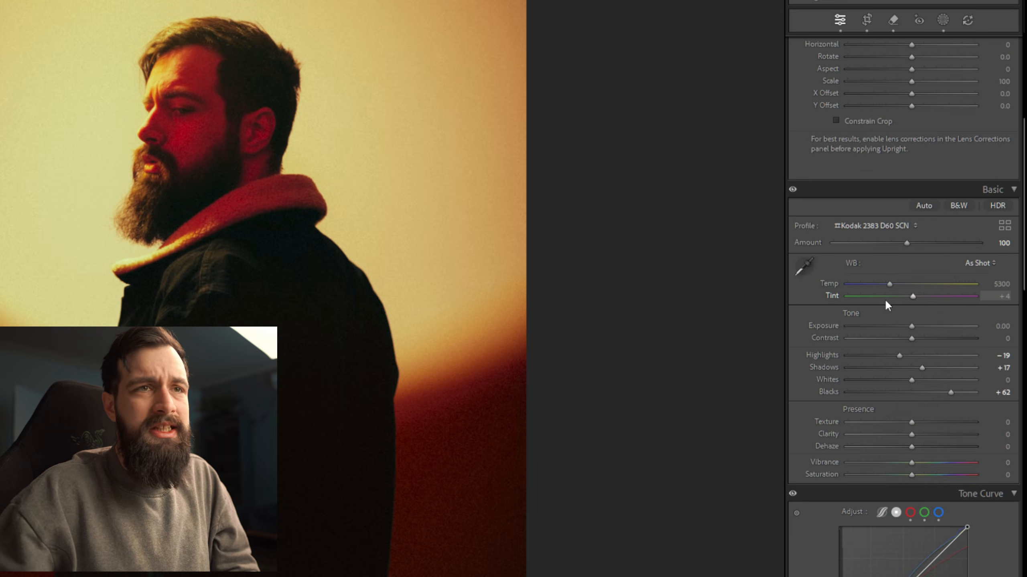
pyautogui.scroll(-3, 885, 298)
pyautogui.scroll(-3, 881, 312)
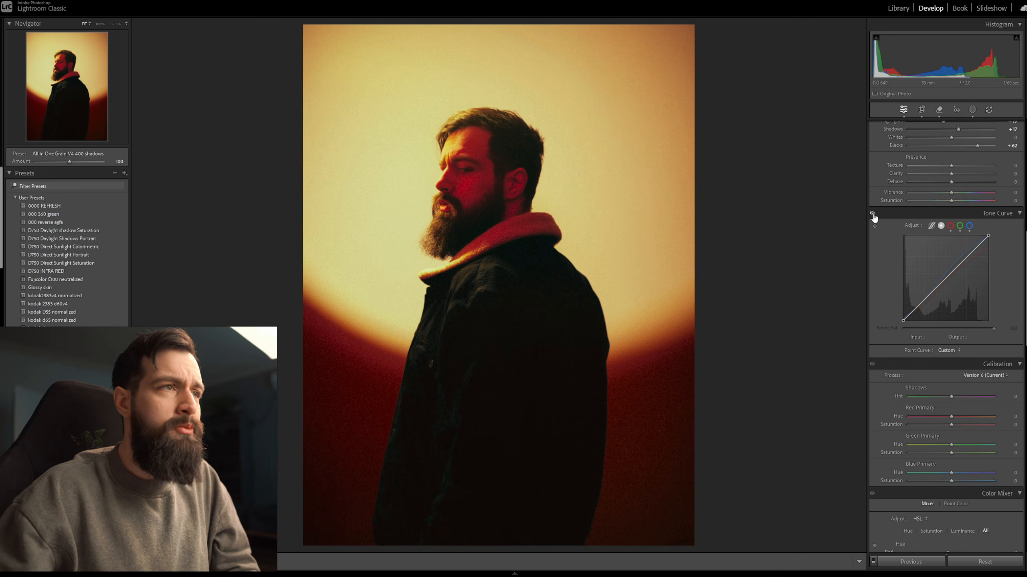
pyautogui.click(872, 215)
pyautogui.click(872, 214)
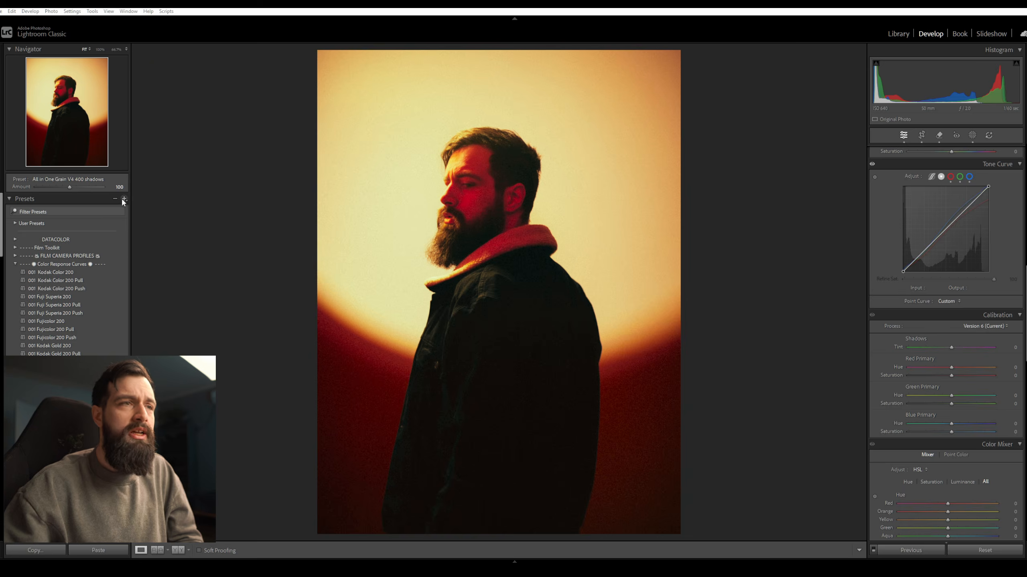
# Create a develop preset named DEmo that stores only the point curve, with amount slider support, and assign it to a preset group.
pyautogui.click(123, 198)
pyautogui.click(170, 205)
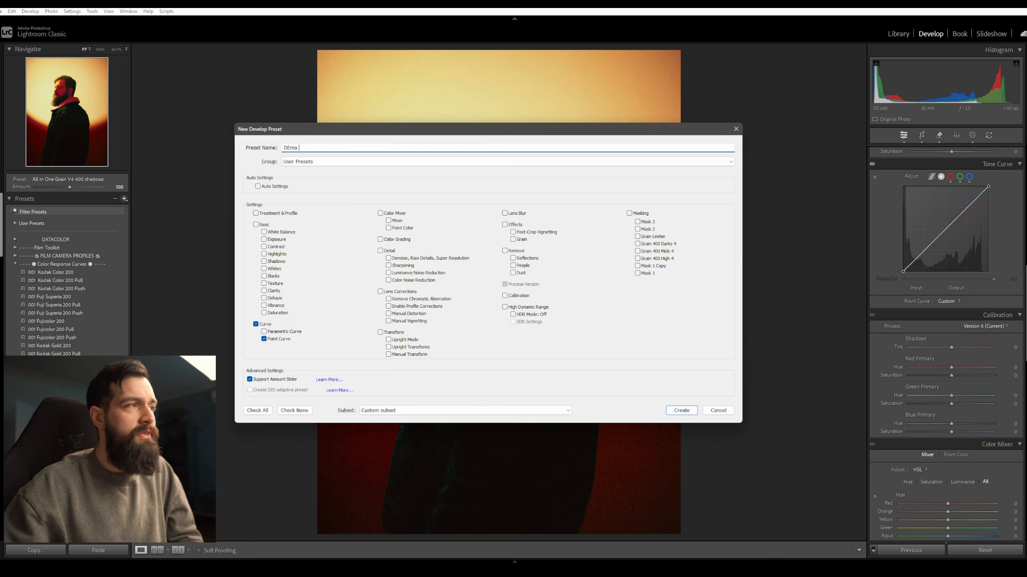
pyautogui.click(360, 162)
pyautogui.click(353, 195)
pyautogui.click(681, 410)
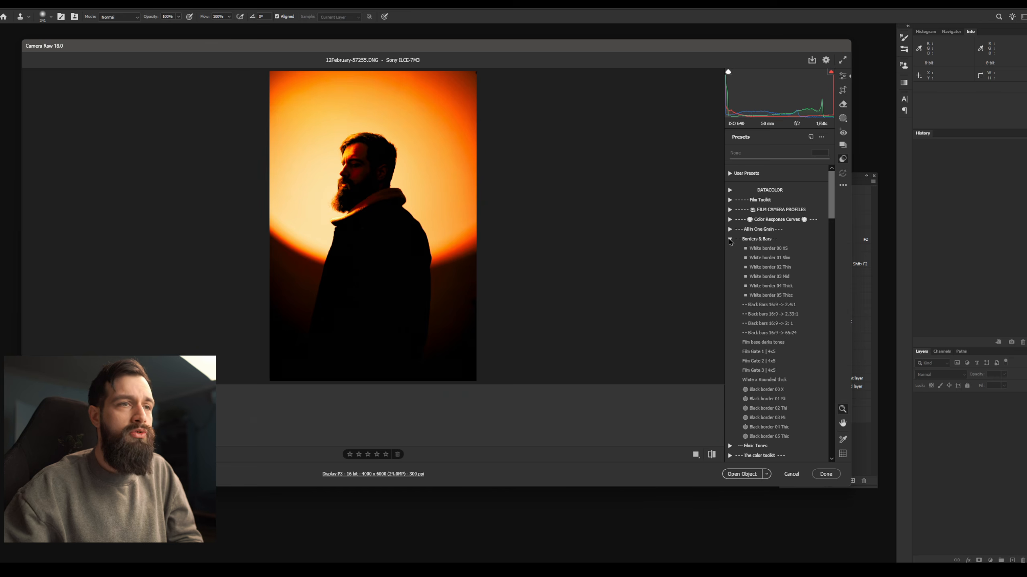
# Switch to Camera Raw in Photoshop, choose a preset from the Color Response Curves group and open the preset creation options.
pyautogui.click(729, 239)
pyautogui.click(729, 220)
pyautogui.click(776, 304)
pyautogui.keyDown('alt'); pyautogui.click(809, 138); pyautogui.keyUp('alt')
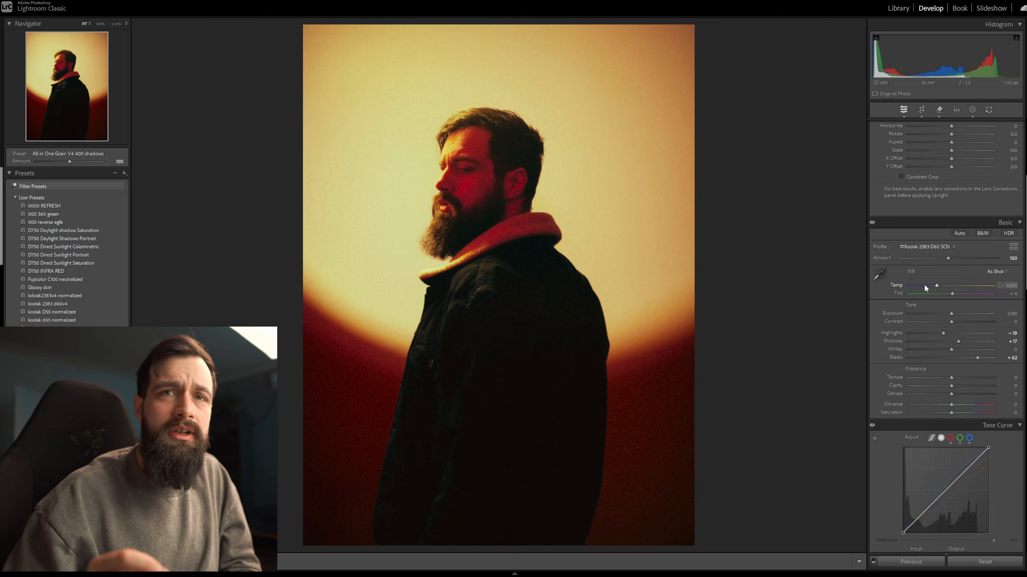
# In Lightroom Classic, add a linear gradient mask beside the portrait so it covers the whole frame, and adjust its settings.
pyautogui.scroll(-3, 924, 283)
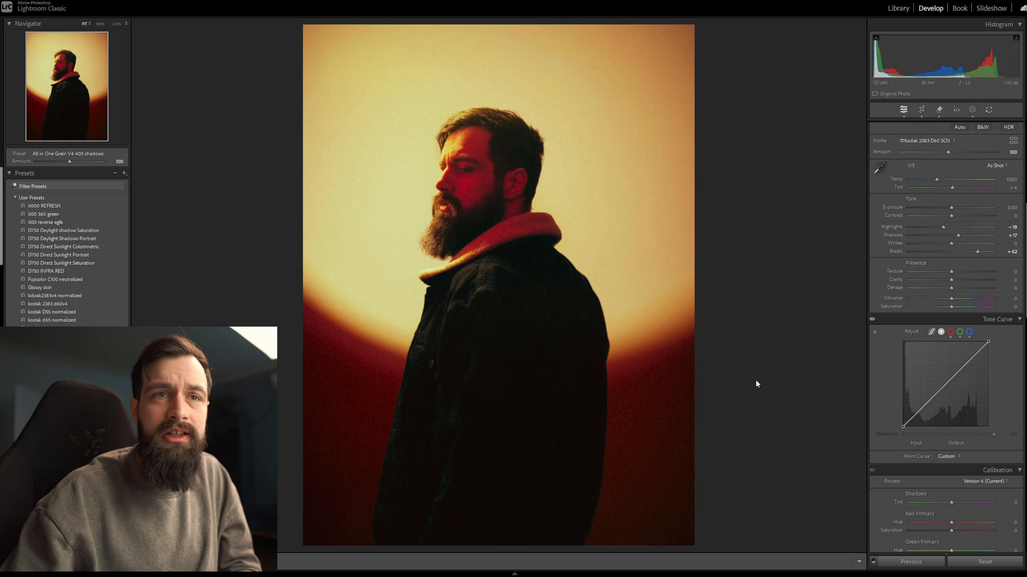
pyautogui.click(973, 110)
pyautogui.click(791, 37)
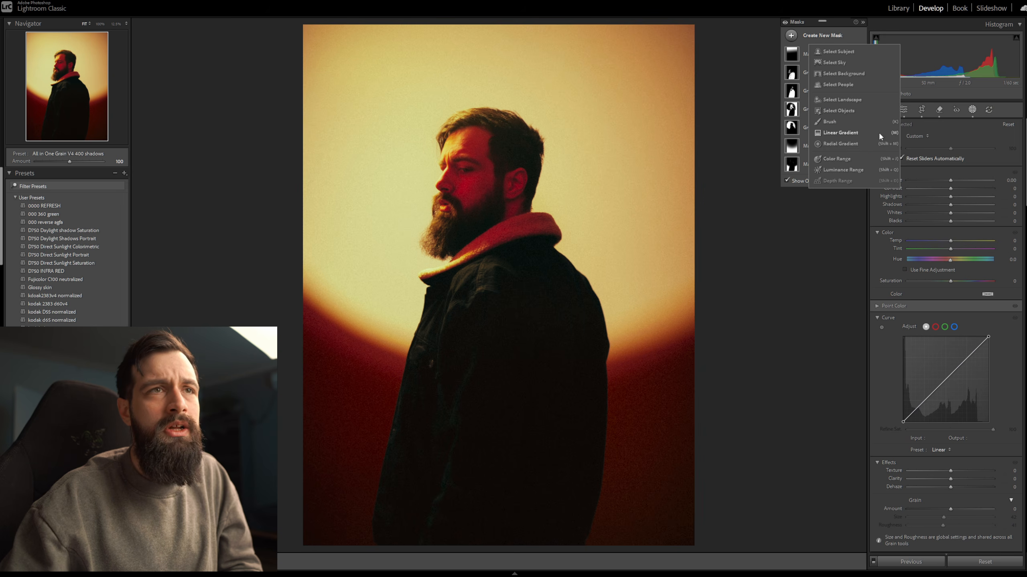
pyautogui.click(859, 133)
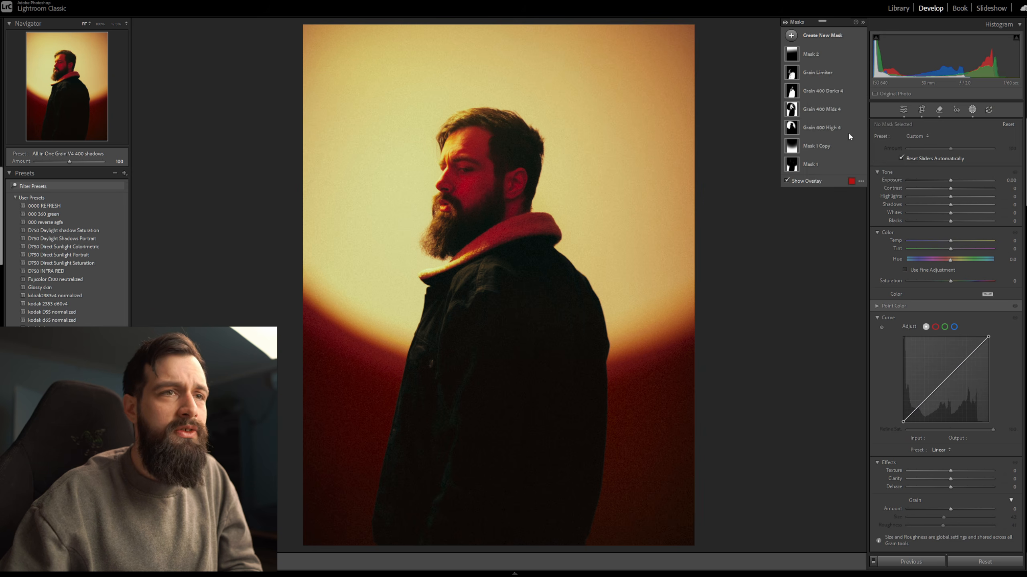
pyautogui.moveTo(733, 271)
pyautogui.mouseDown()
pyautogui.moveTo(746, 269)
pyautogui.moveTo(734, 263)
pyautogui.mouseUp()
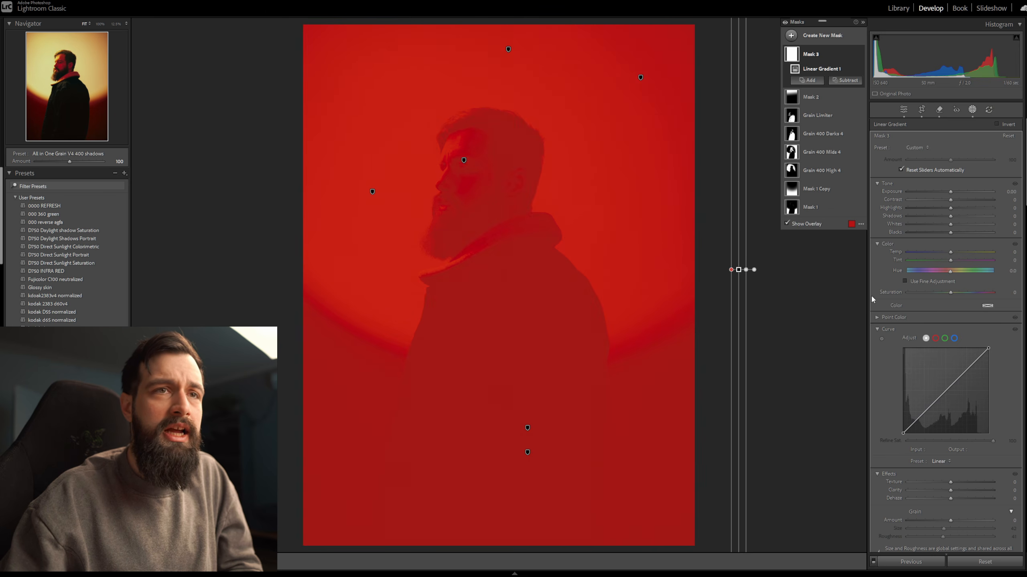
pyautogui.scroll(-3, 967, 280)
pyautogui.moveTo(967, 250); pyautogui.dragTo(966, 249)
pyautogui.moveTo(923, 295); pyautogui.dragTo(923, 295)
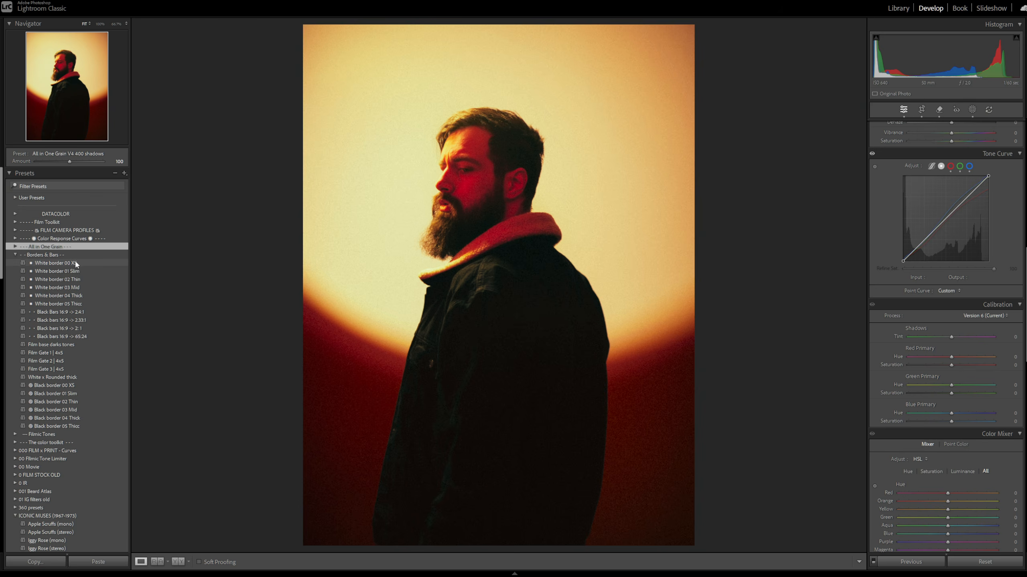
# Try the border presets White border 00 XS, White border 03 Mid and Film Gate 3 | 4x5, ending with the white rounded thick one.
pyautogui.click(76, 263)
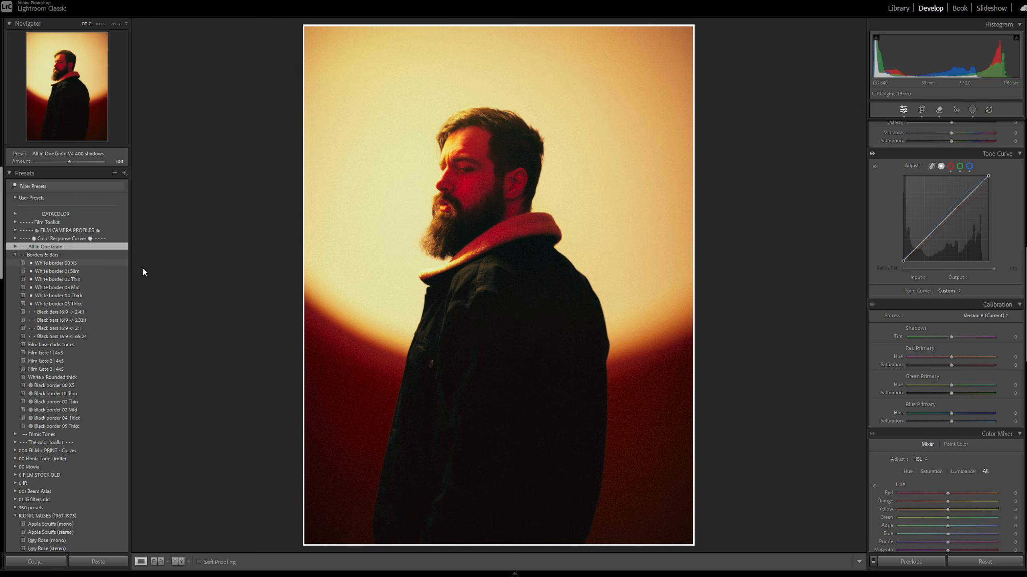
pyautogui.click(83, 287)
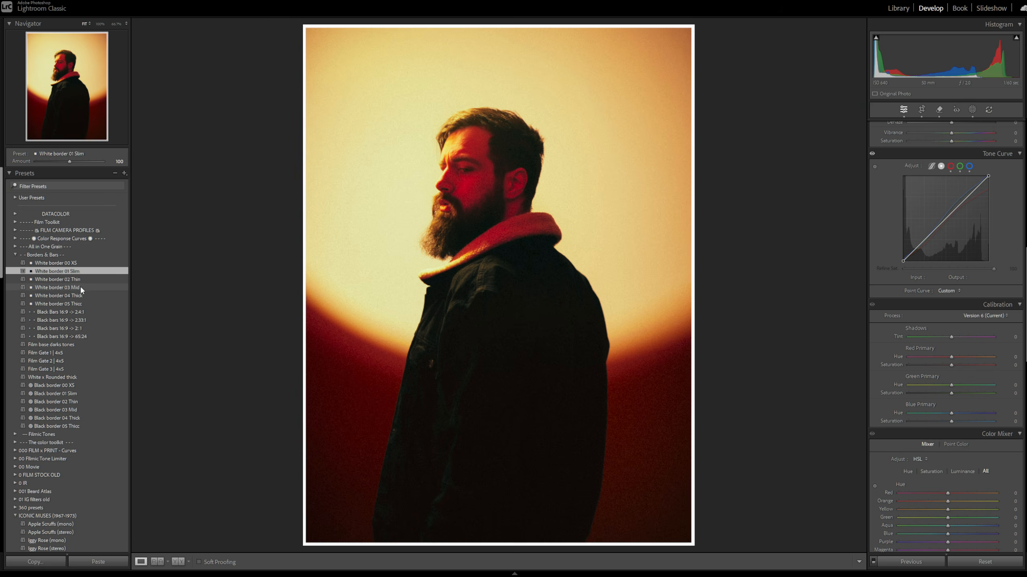
pyautogui.click(54, 370)
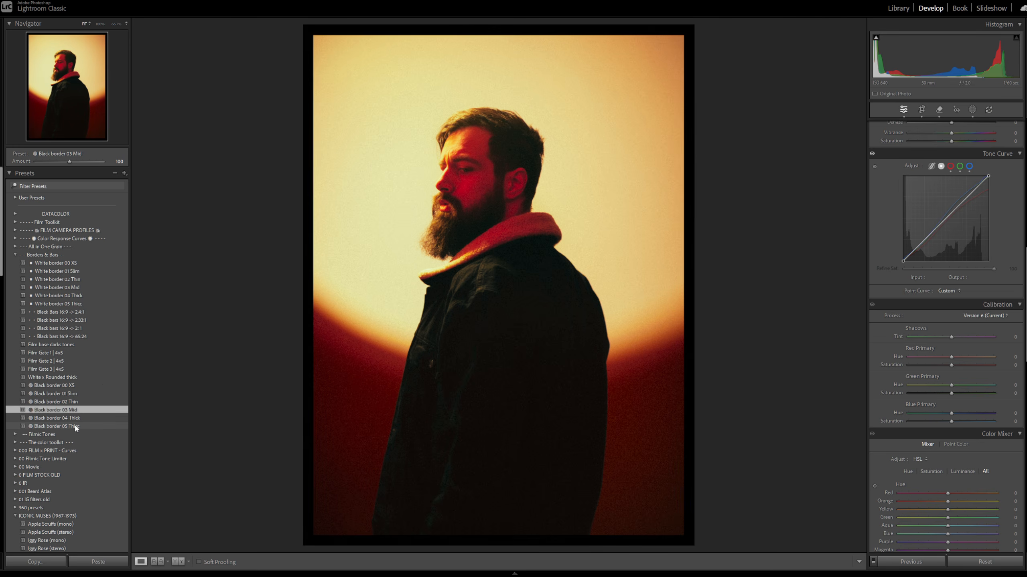
pyautogui.click(70, 377)
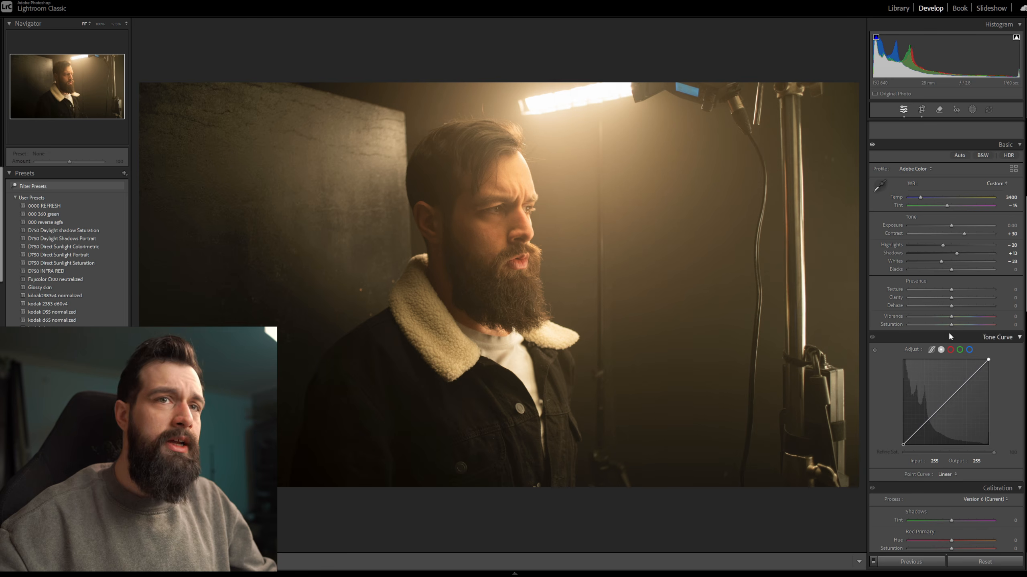
# Fade the photo by raising the tone curve's black point and lowering its white point to output 212, testing it at exposure +5.00.
pyautogui.moveTo(903, 445); pyautogui.dragTo(903, 428)
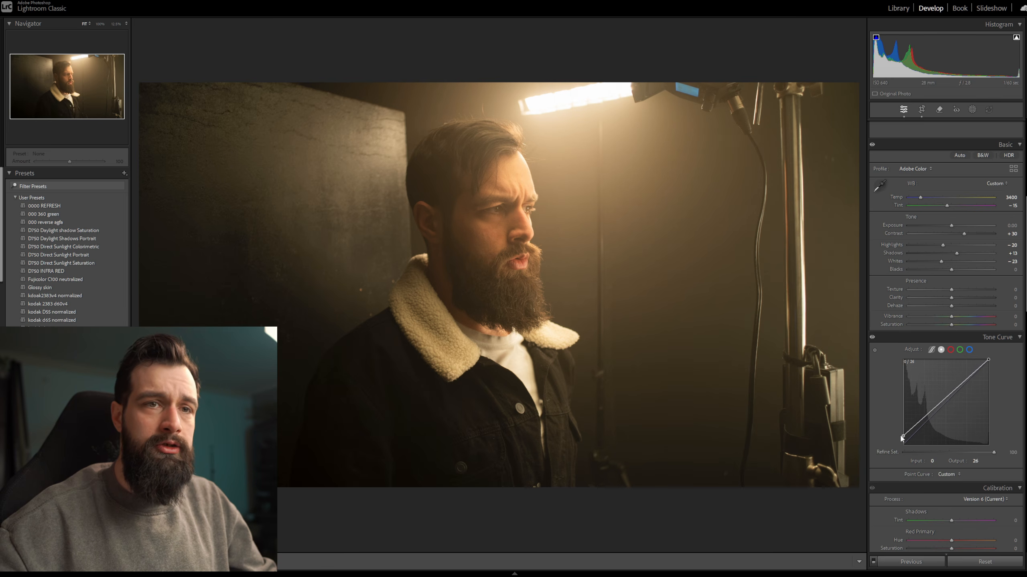
pyautogui.moveTo(989, 359); pyautogui.dragTo(988, 374)
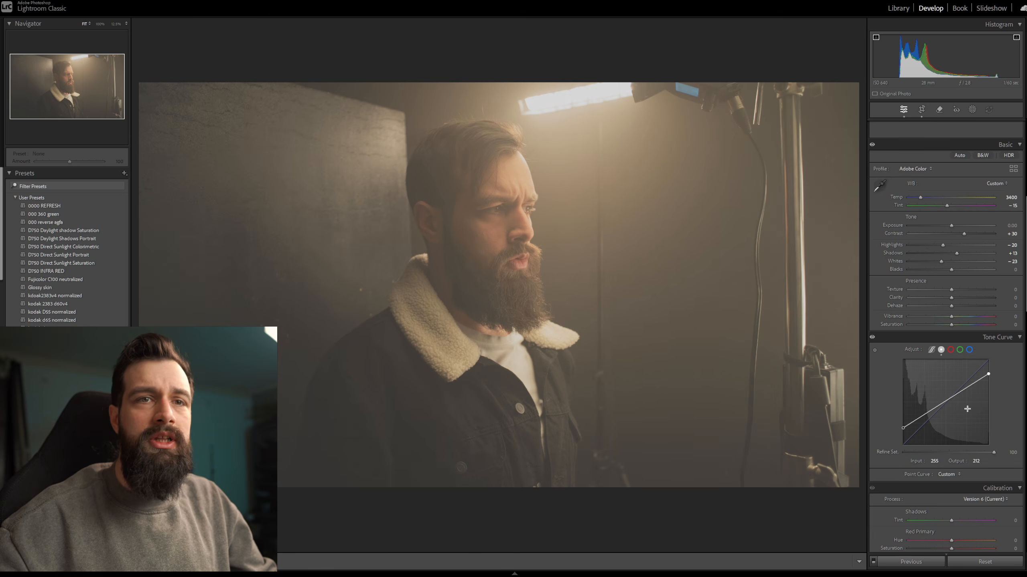
pyautogui.moveTo(952, 228); pyautogui.dragTo(1006, 229)
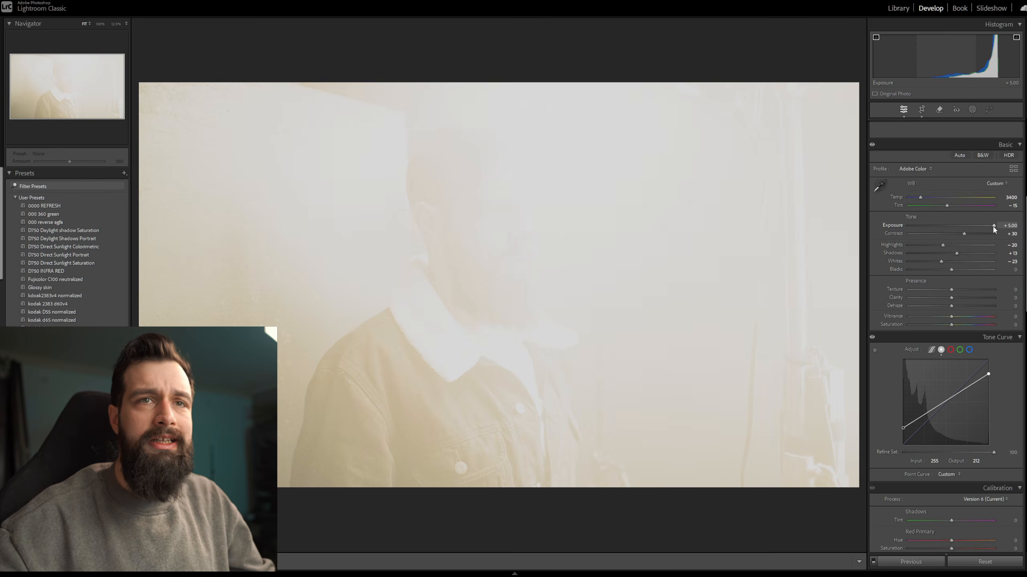
pyautogui.doubleClick(994, 225)
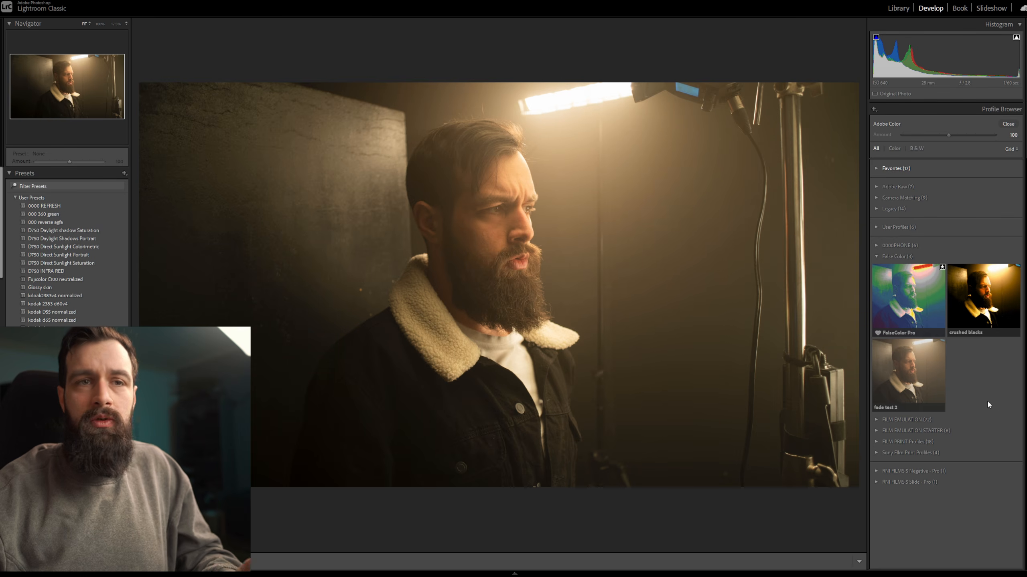
# Apply the fade test 2 profile, move the tone curve's black point to input 60, output 0, and readjust it.
pyautogui.click(915, 371)
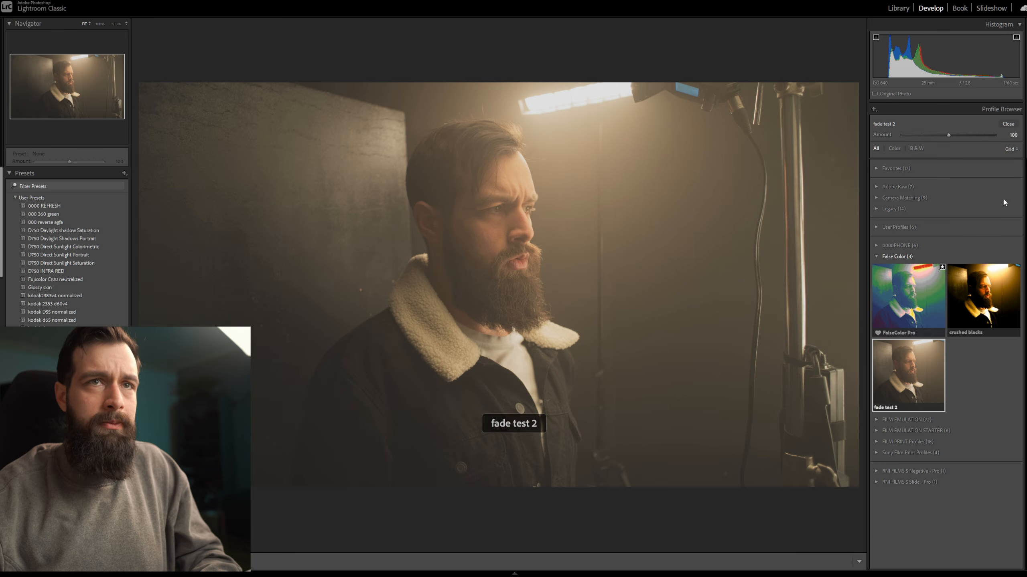
pyautogui.click(1011, 125)
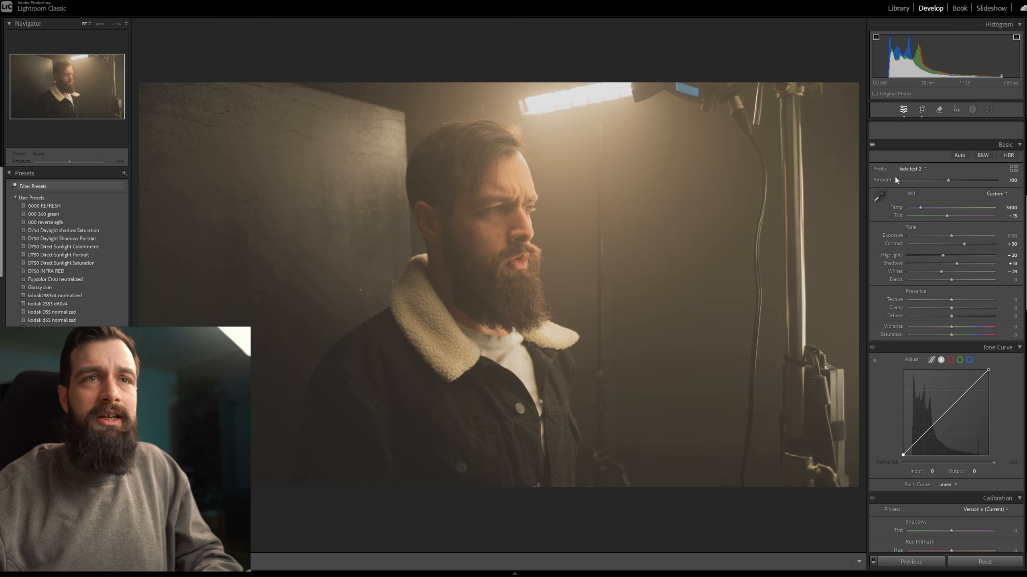
pyautogui.scroll(-3, 894, 312)
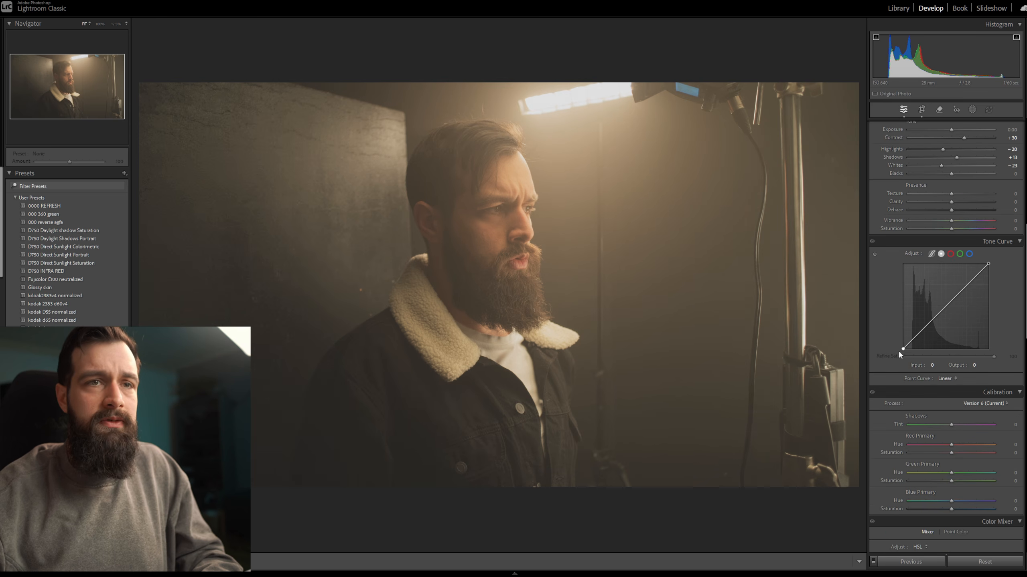
pyautogui.moveTo(903, 349); pyautogui.dragTo(922, 351)
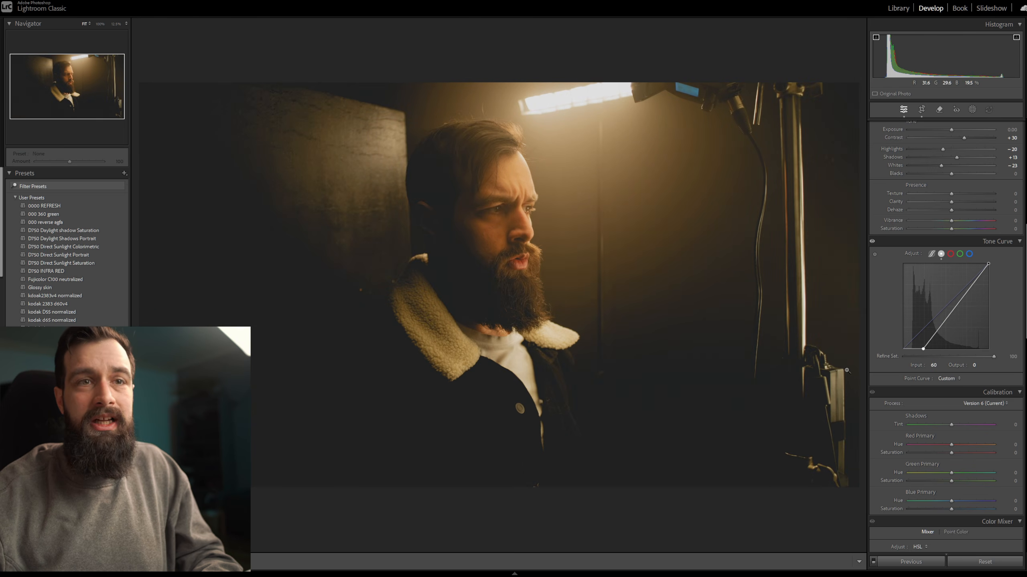
pyautogui.scroll(3, 883, 203)
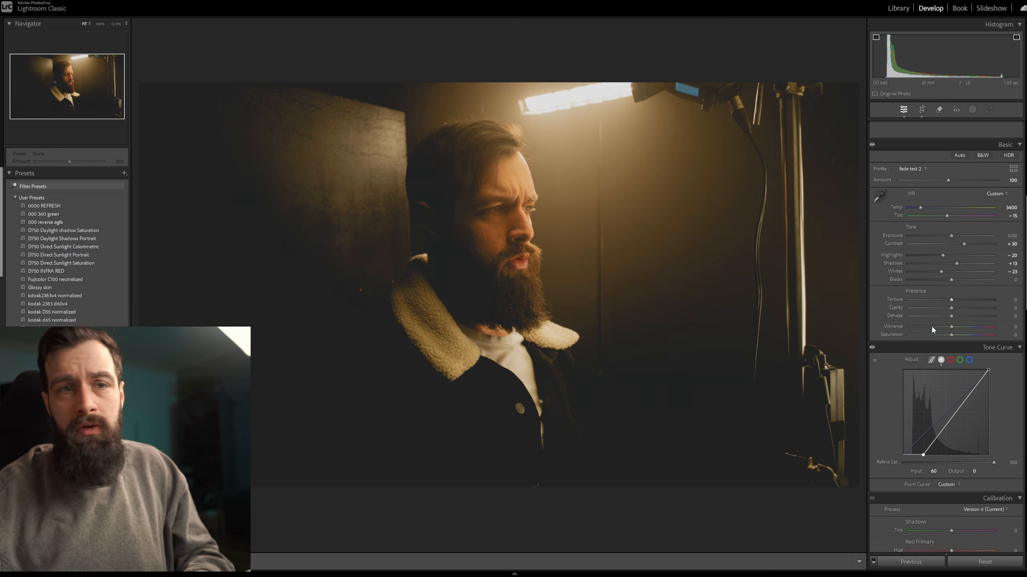
pyautogui.moveTo(928, 456)
pyautogui.mouseDown()
pyautogui.moveTo(913, 459)
pyautogui.moveTo(925, 455)
pyautogui.moveTo(889, 444)
pyautogui.moveTo(889, 435)
pyautogui.moveTo(918, 456)
pyautogui.mouseUp()
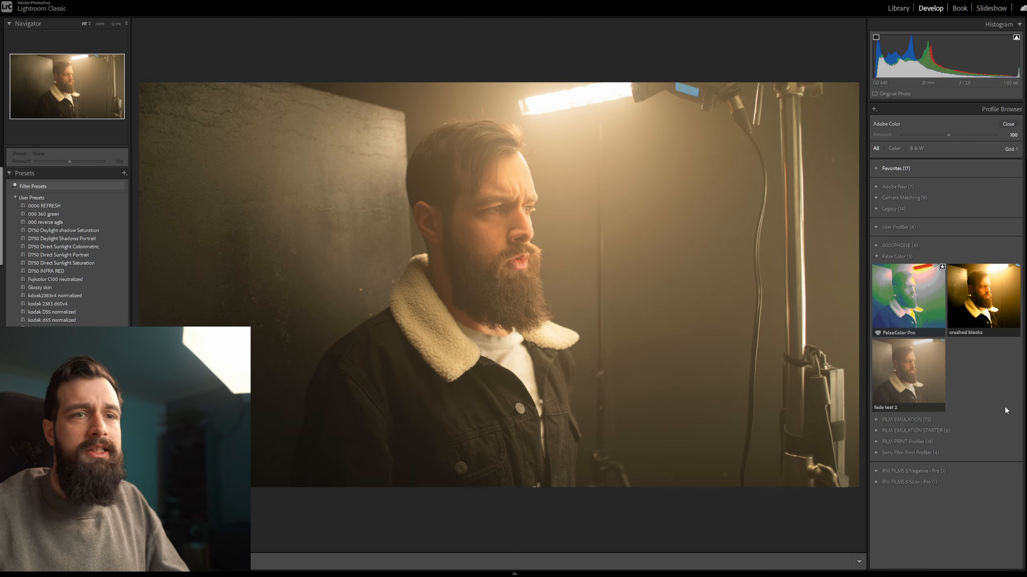
# Apply the fade test 2 profile and add a linear gradient mask above the photo so it covers the whole frame.
pyautogui.click(898, 371)
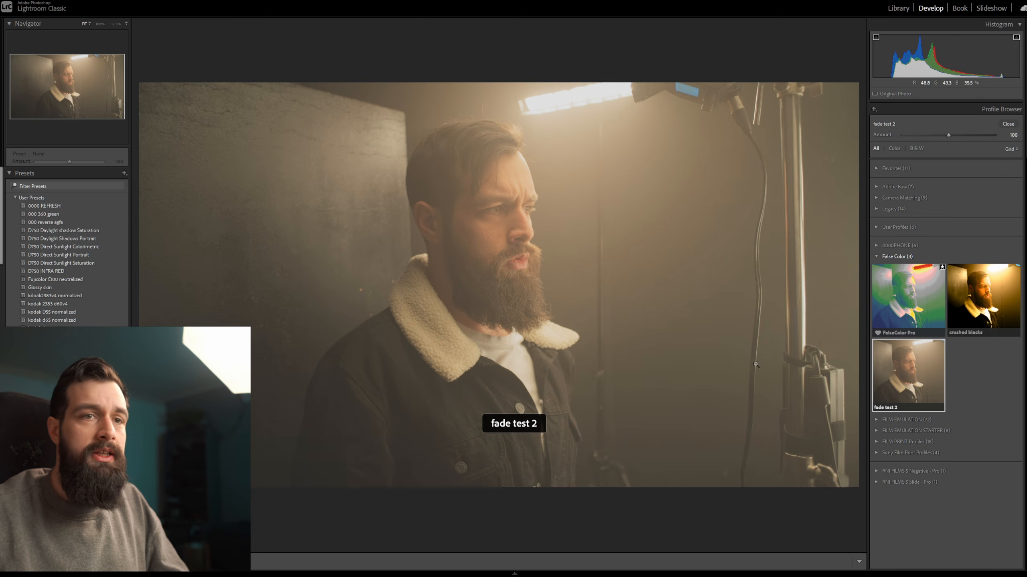
pyautogui.click(1009, 124)
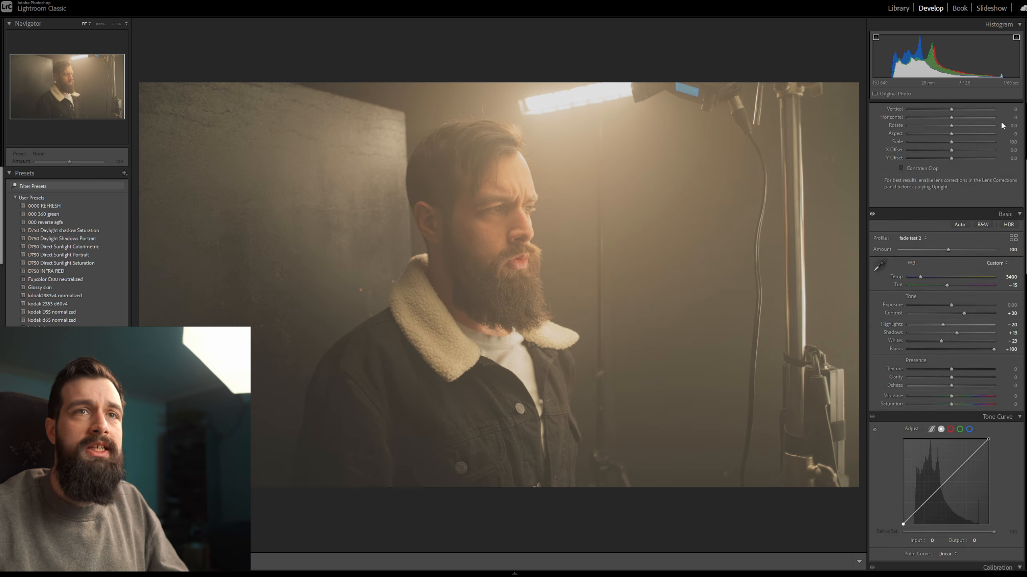
pyautogui.click(974, 109)
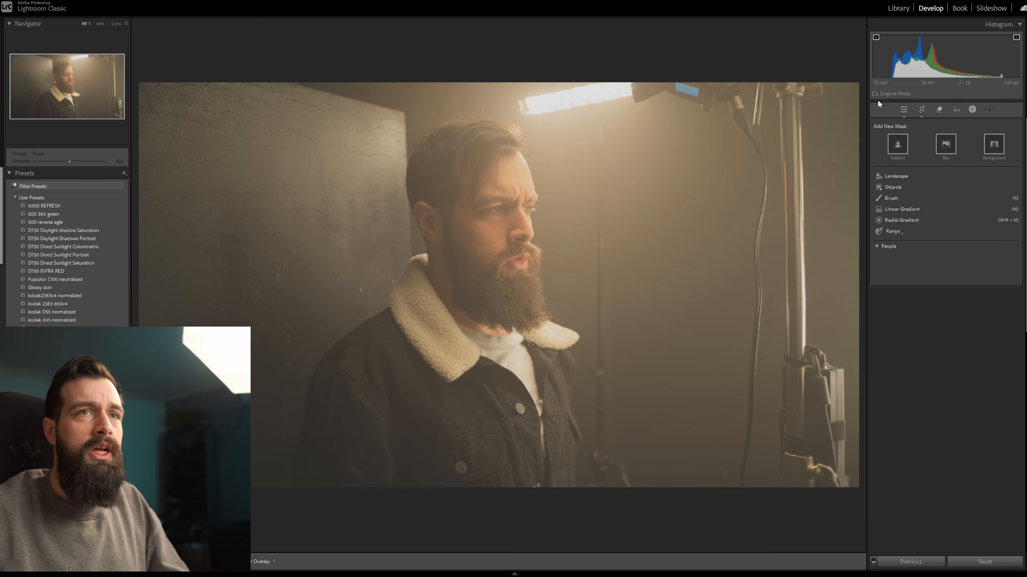
pyautogui.click(904, 210)
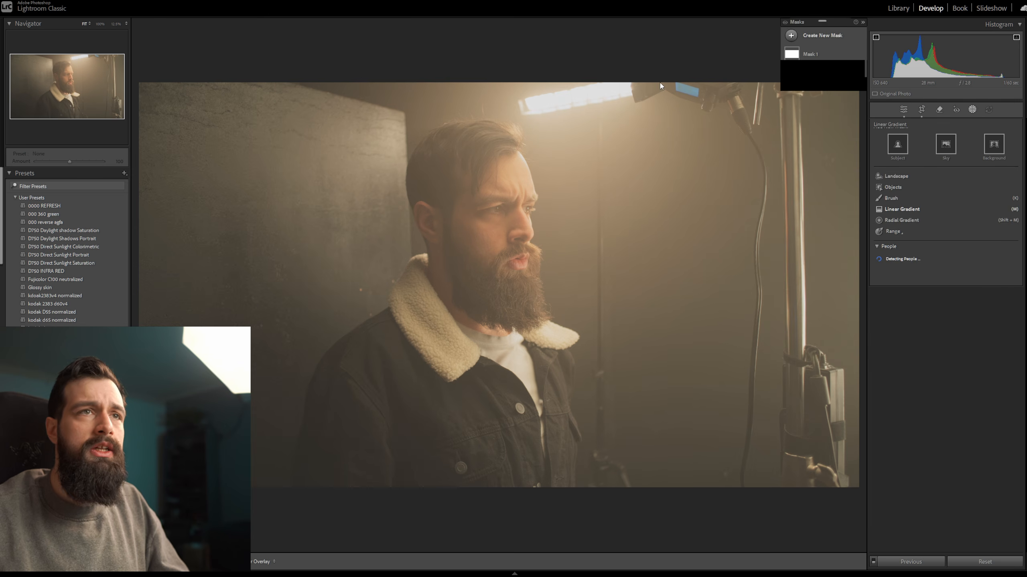
pyautogui.moveTo(525, 49); pyautogui.dragTo(525, 30)
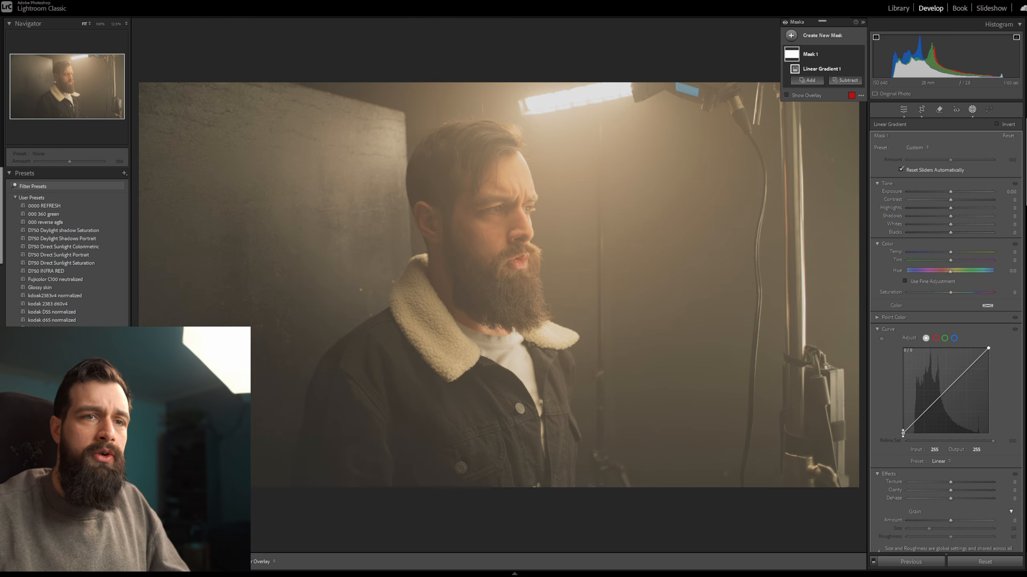
# Set the mask curve's black point to input 73, output 0 and its white point to input 204, output 255.
pyautogui.moveTo(903, 433); pyautogui.dragTo(927, 437)
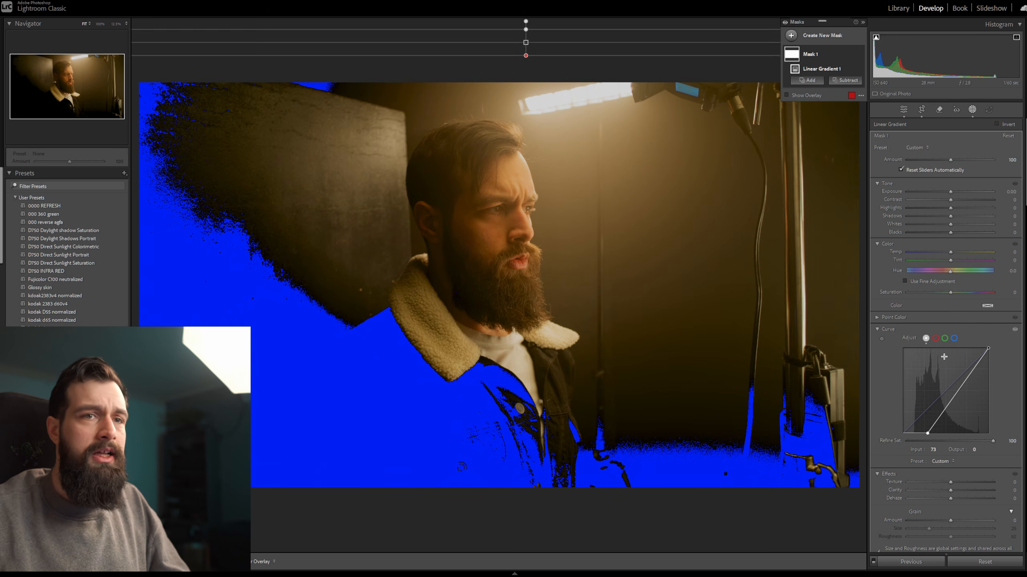
pyautogui.moveTo(988, 347); pyautogui.dragTo(972, 350)
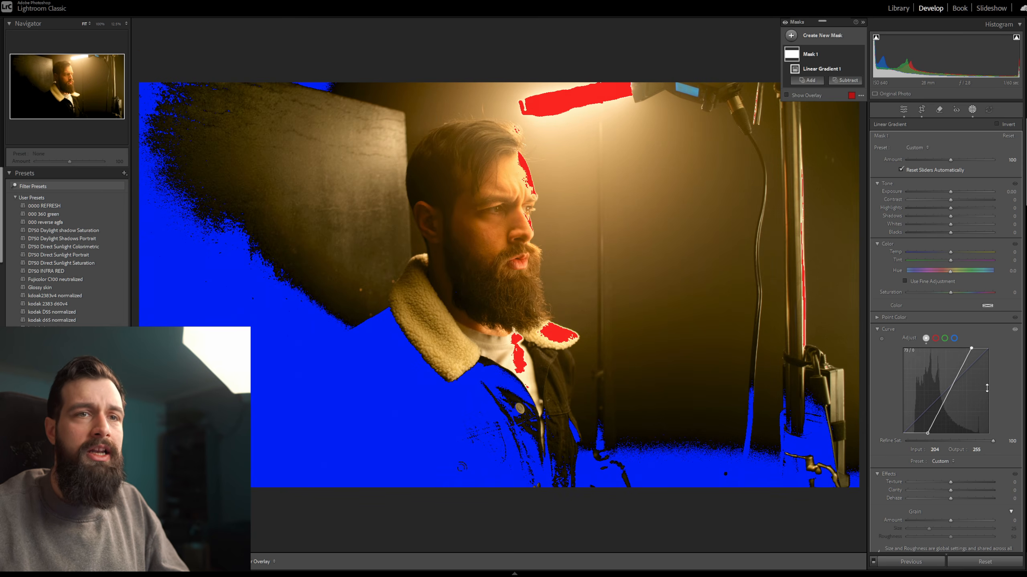
pyautogui.rightClick(970, 401)
pyautogui.click(986, 429)
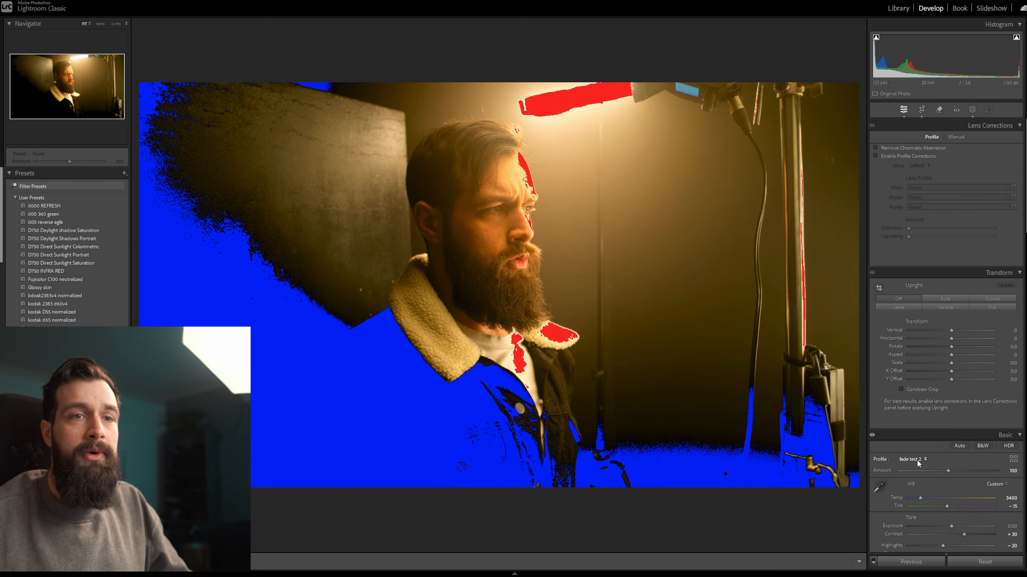
pyautogui.scroll(-5, 926, 458)
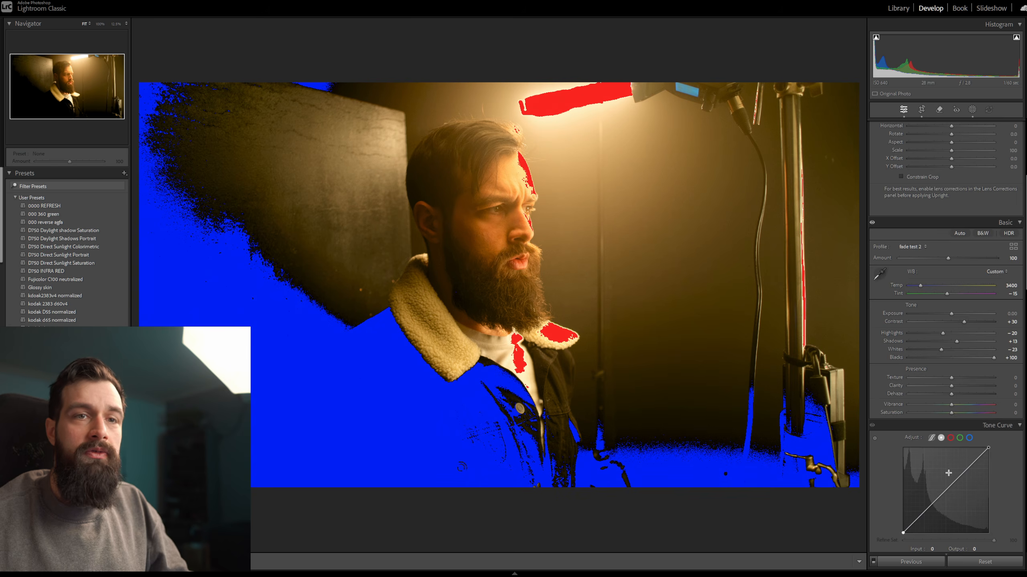
pyautogui.scroll(-3, 948, 473)
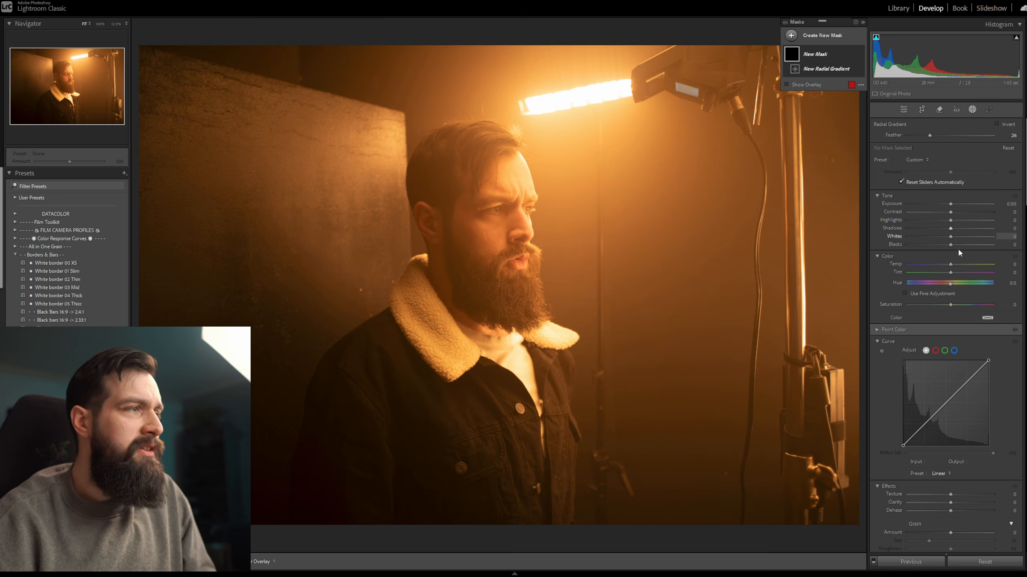
# Fade the White border 05 Thicc preset with a full-frame linear gradient mask by lowering the mask curve's white point.
pyautogui.click(59, 304)
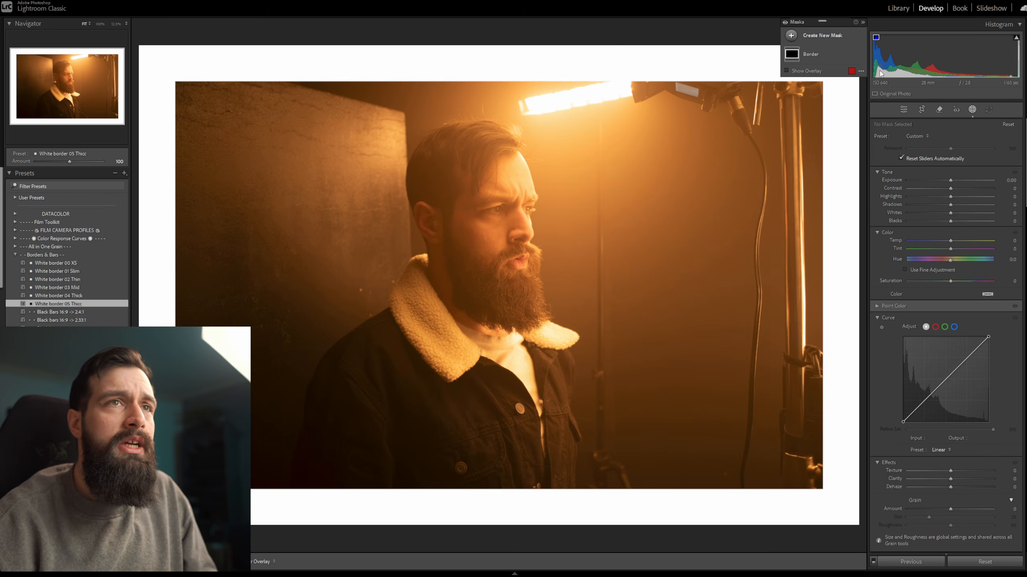
pyautogui.click(791, 36)
pyautogui.click(850, 132)
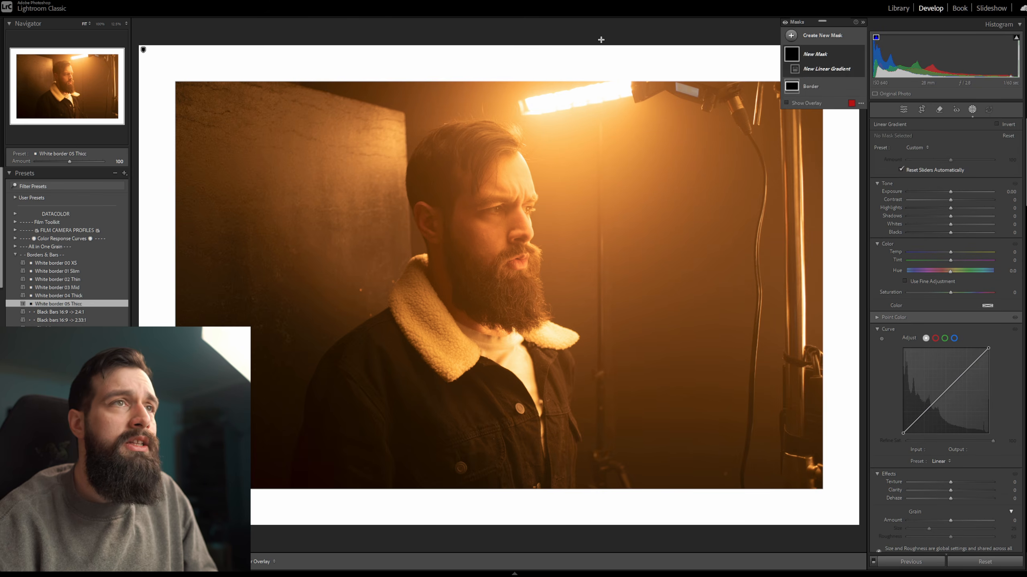
pyautogui.moveTo(601, 32); pyautogui.dragTo(601, 20)
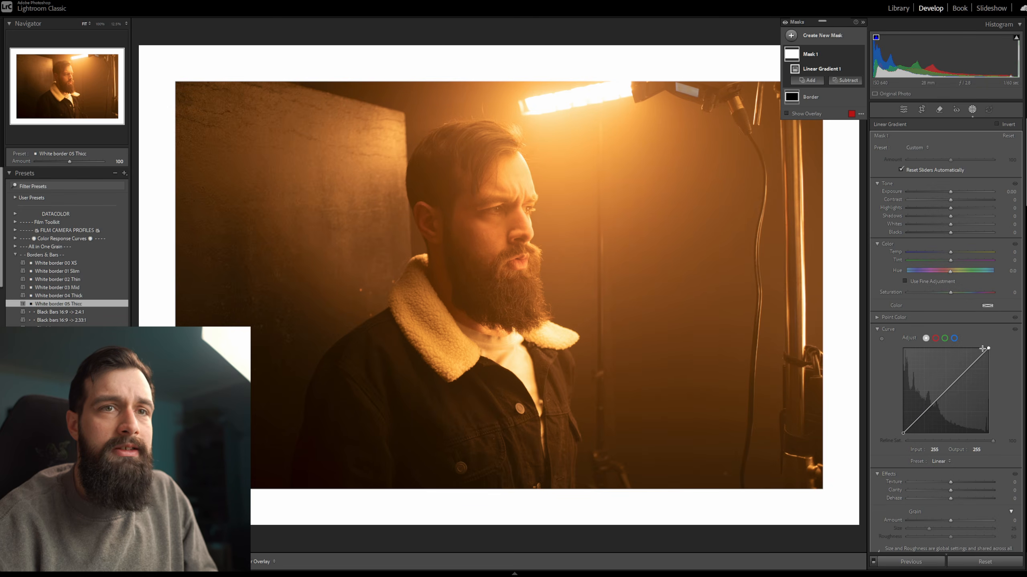
pyautogui.moveTo(989, 348); pyautogui.dragTo(1000, 381)
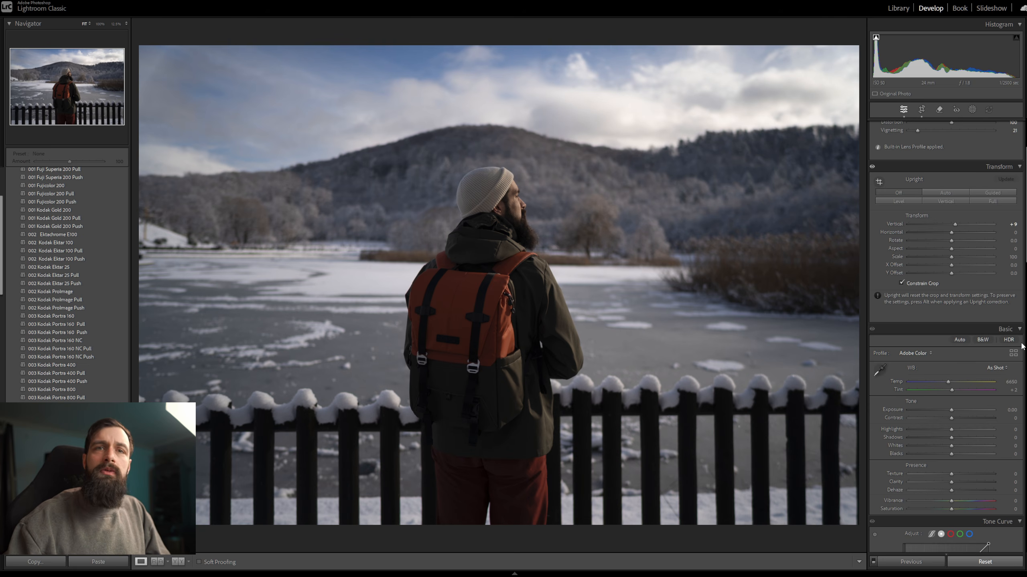
# Compare the Camera Neutral and Camera Standard profiles on the winter lake photo and settle on Camera Neutral.
pyautogui.scroll(-3, 1021, 346)
pyautogui.click(924, 248)
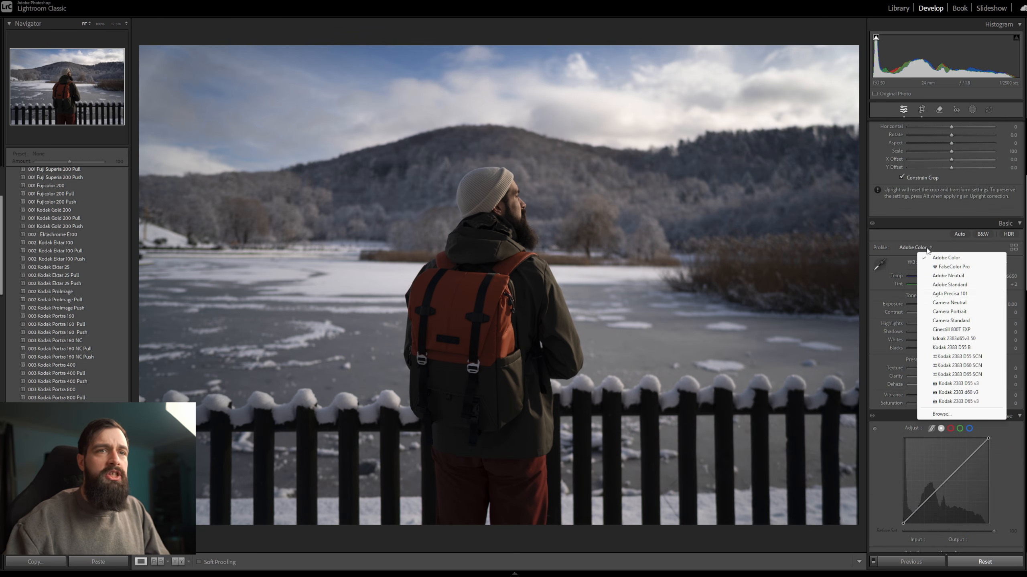
pyautogui.click(972, 305)
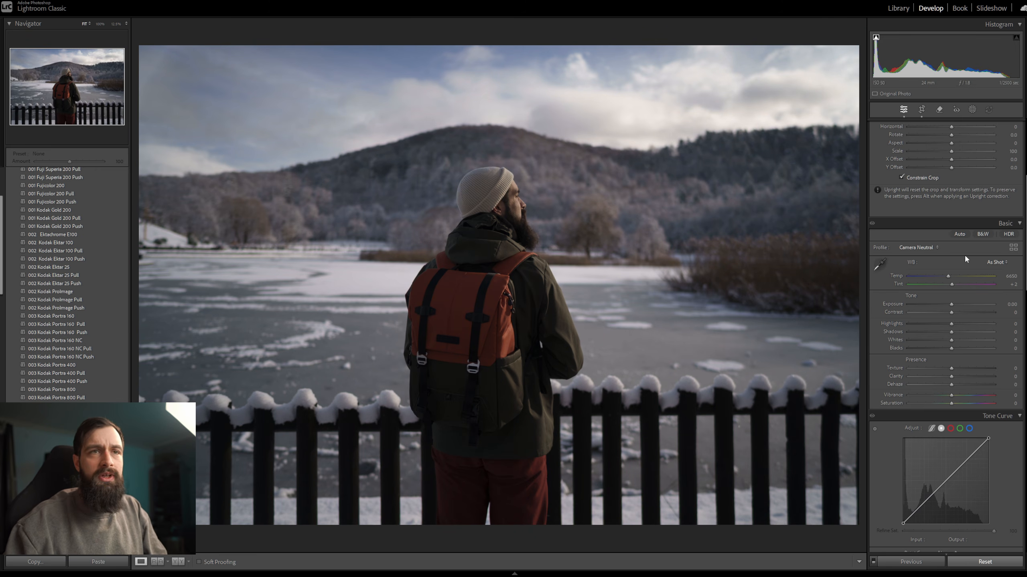
pyautogui.click(937, 248)
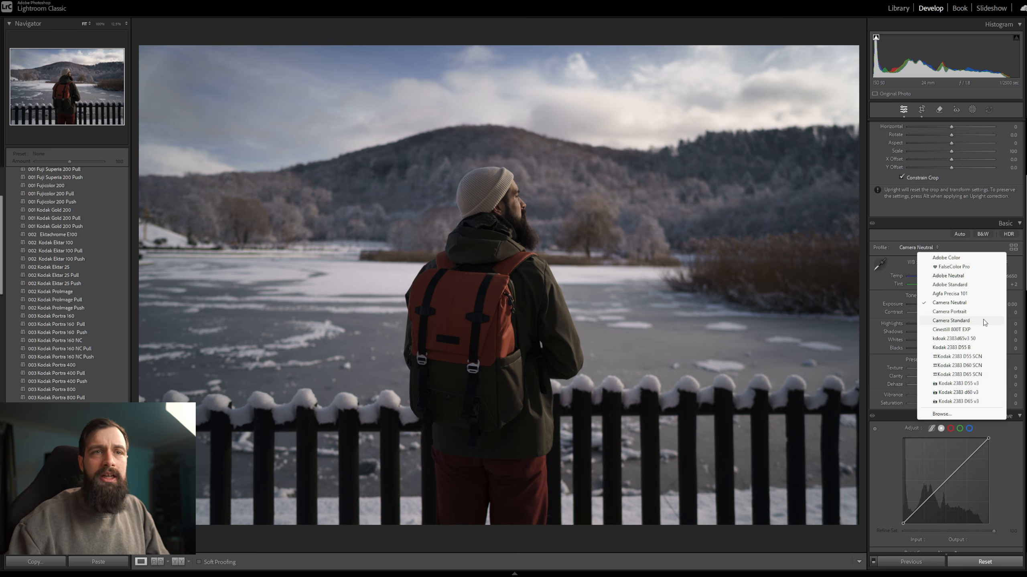
pyautogui.click(971, 320)
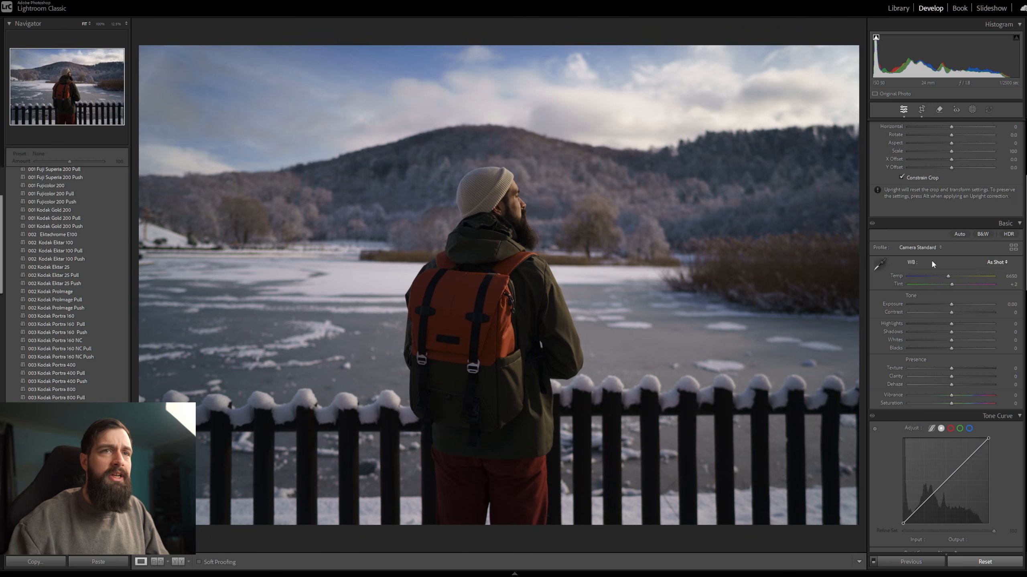
pyautogui.click(931, 248)
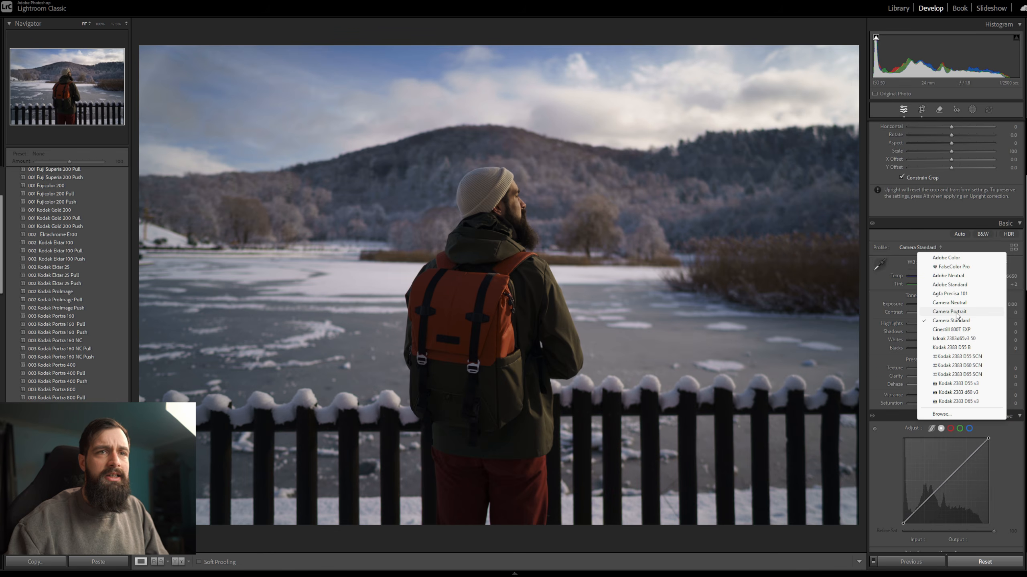
pyautogui.click(964, 303)
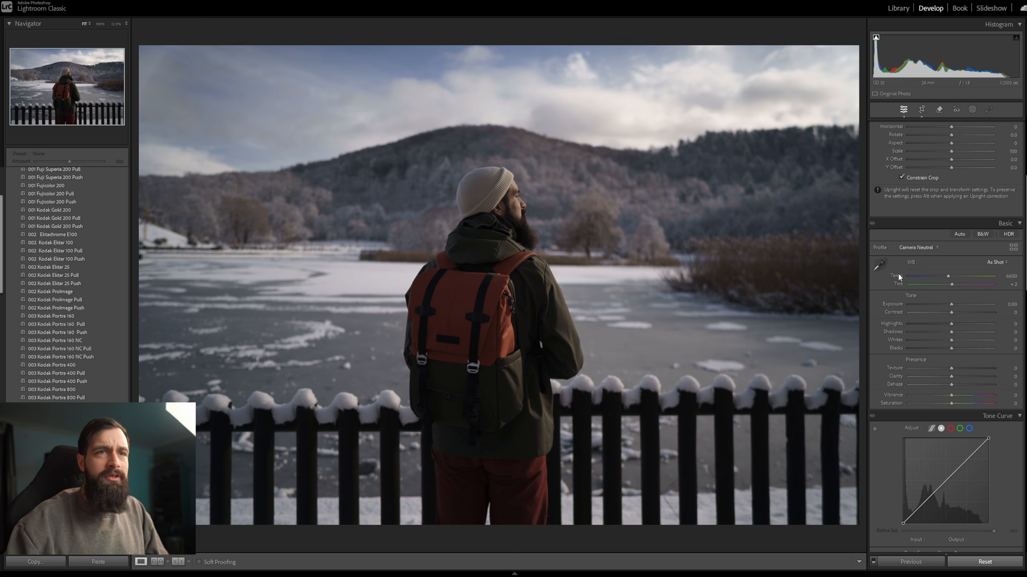
# Raise vibrance and saturation to +100, and set the white balance to temperature 7300 and tint -3.
pyautogui.scroll(-3, 884, 280)
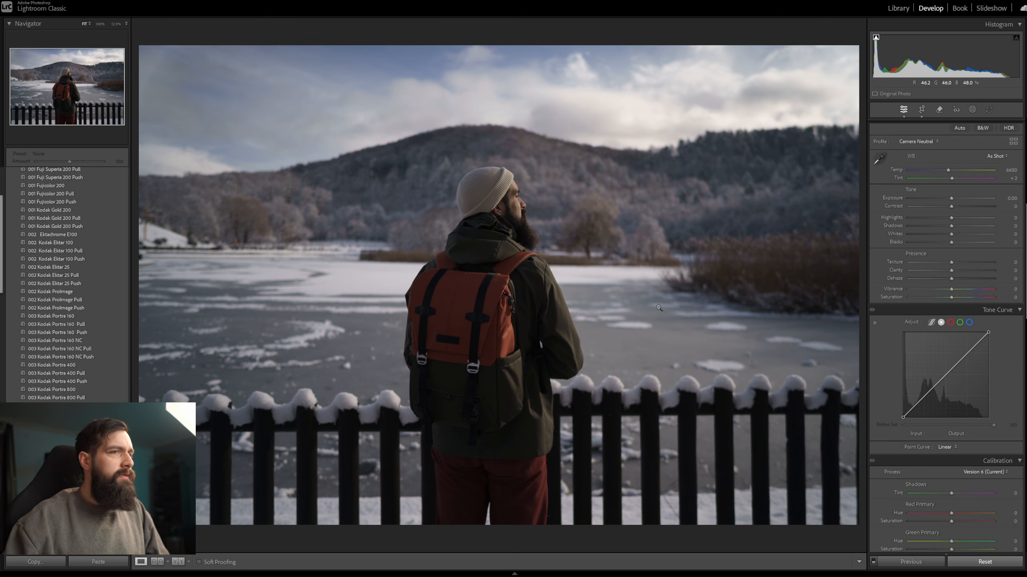
pyautogui.moveTo(951, 290); pyautogui.dragTo(1008, 298)
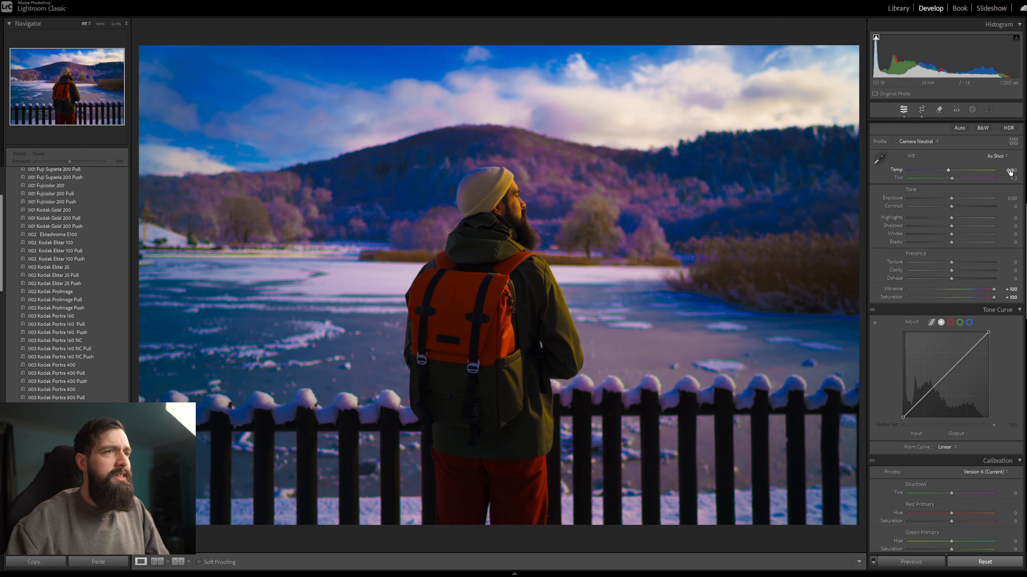
pyautogui.moveTo(950, 170); pyautogui.dragTo(952, 171)
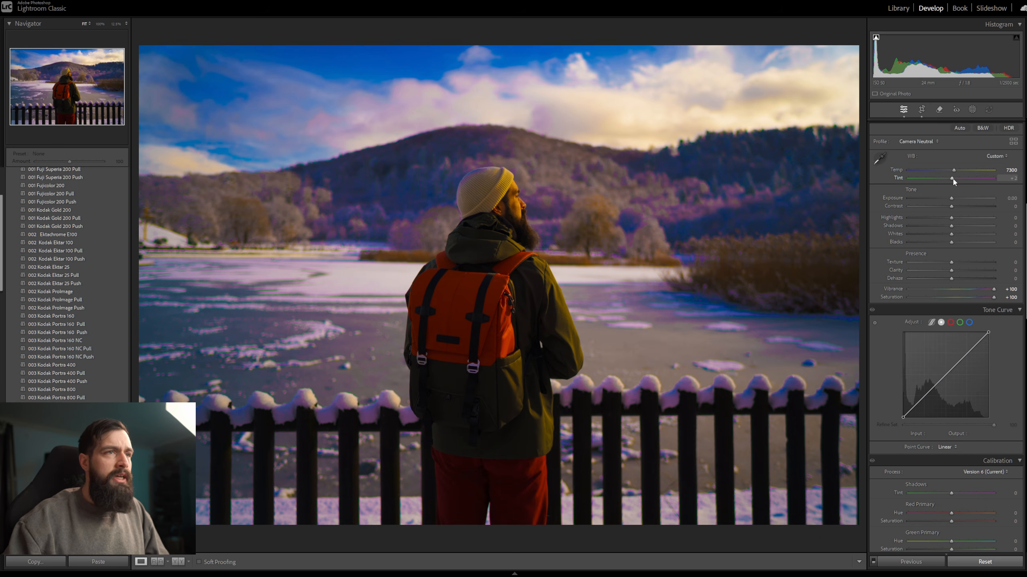
pyautogui.moveTo(952, 180); pyautogui.dragTo(951, 178)
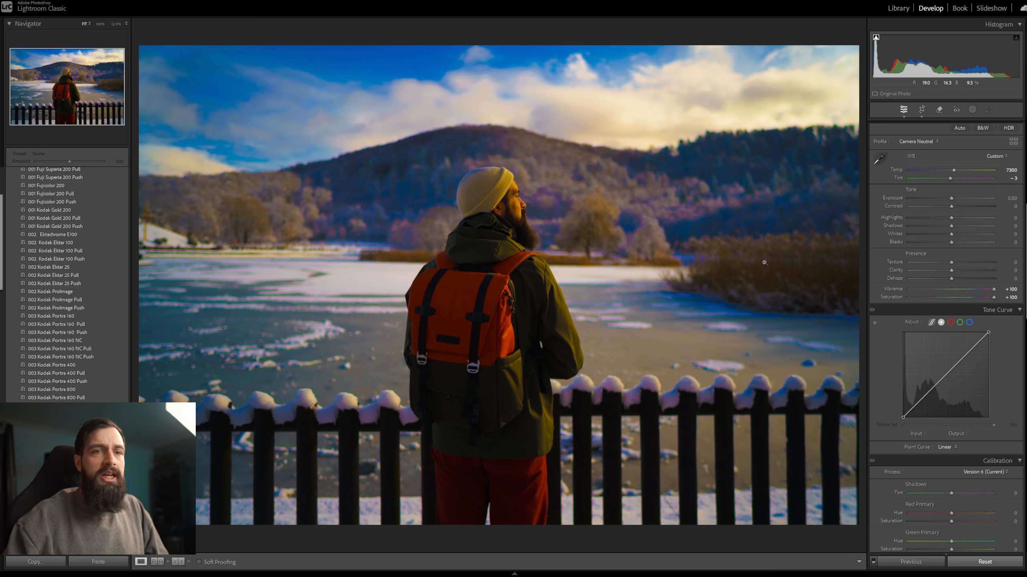
# Set the calibration shadows tint to -15 and reset vibrance and saturation to 0.
pyautogui.scroll(-3, 966, 359)
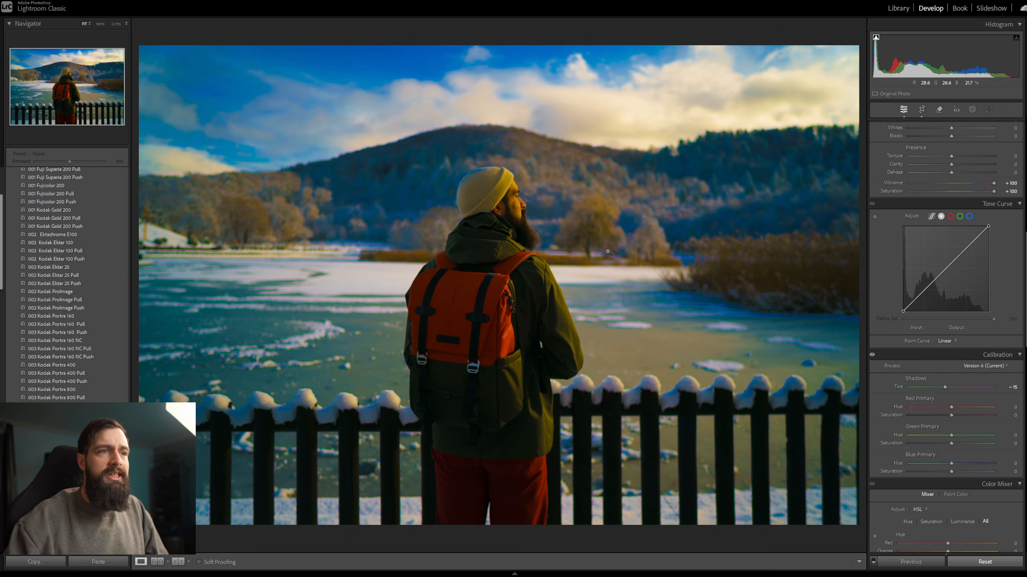
pyautogui.scroll(3, 880, 311)
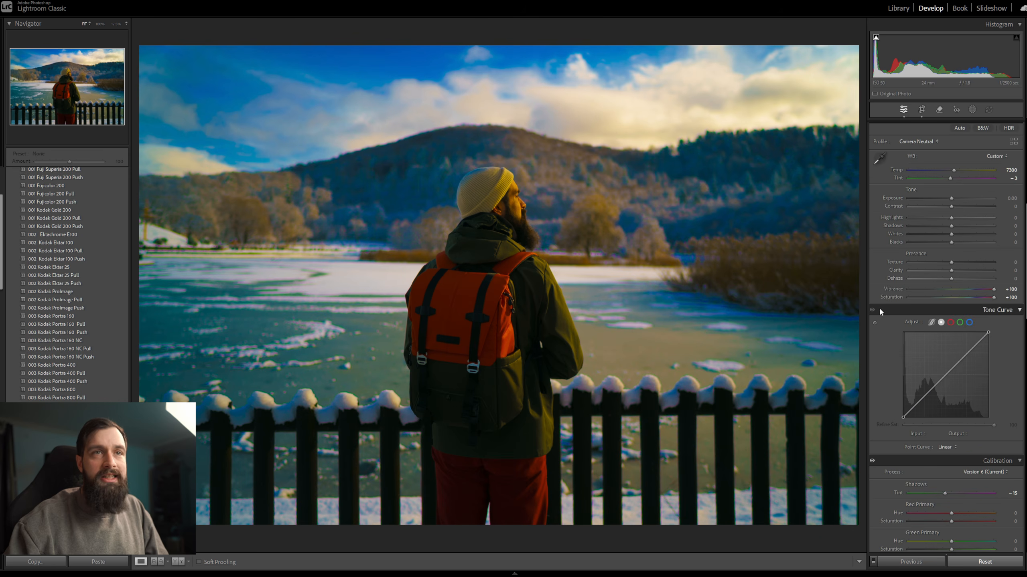
pyautogui.doubleClick(992, 290)
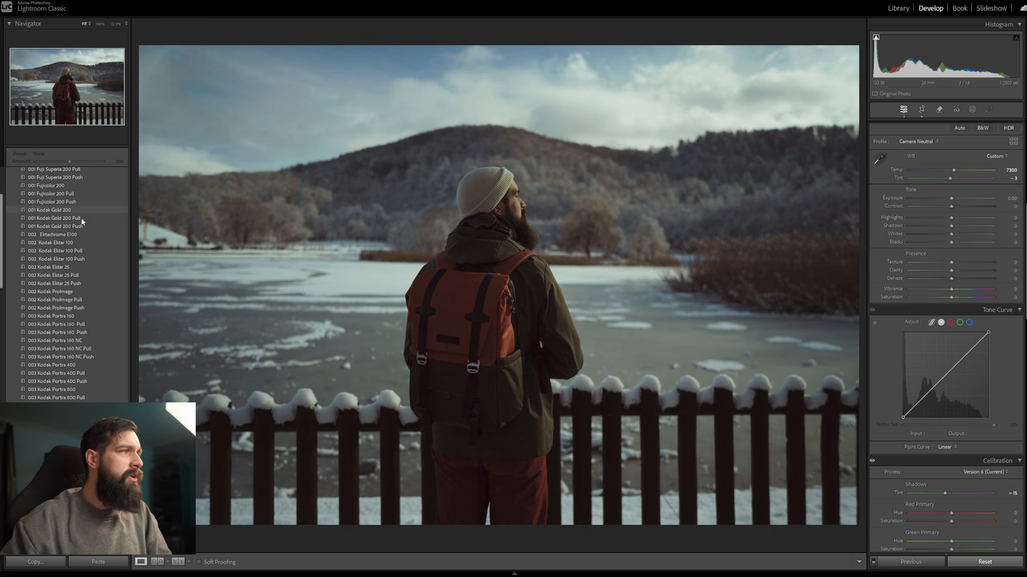
# Apply the 001 Kodak Gold 200 and Mask Kodak 2383 D60 Normalized presets, and open the photo's masks.
pyautogui.scroll(3, 81, 217)
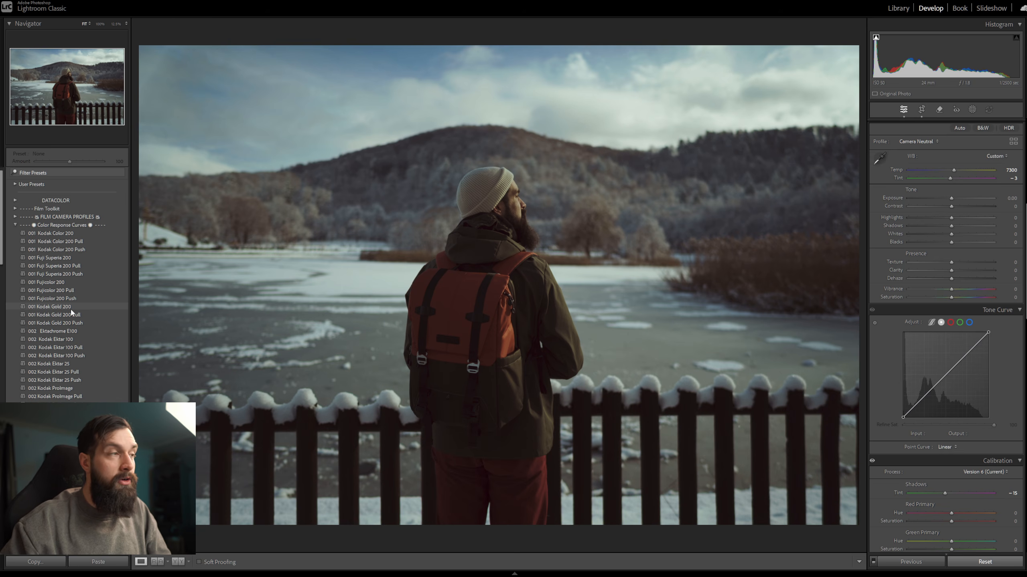
pyautogui.click(71, 308)
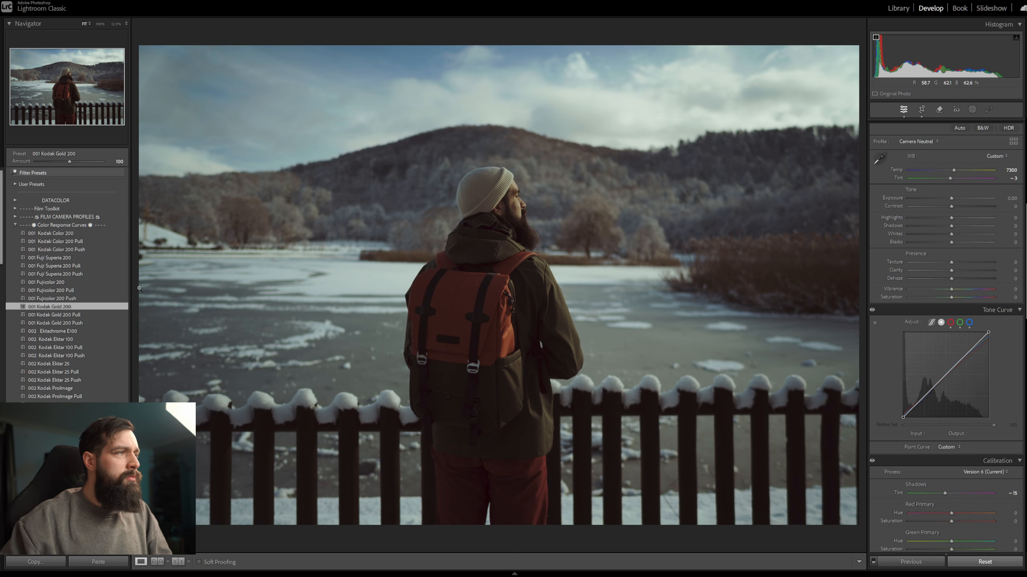
pyautogui.scroll(-10, 90, 303)
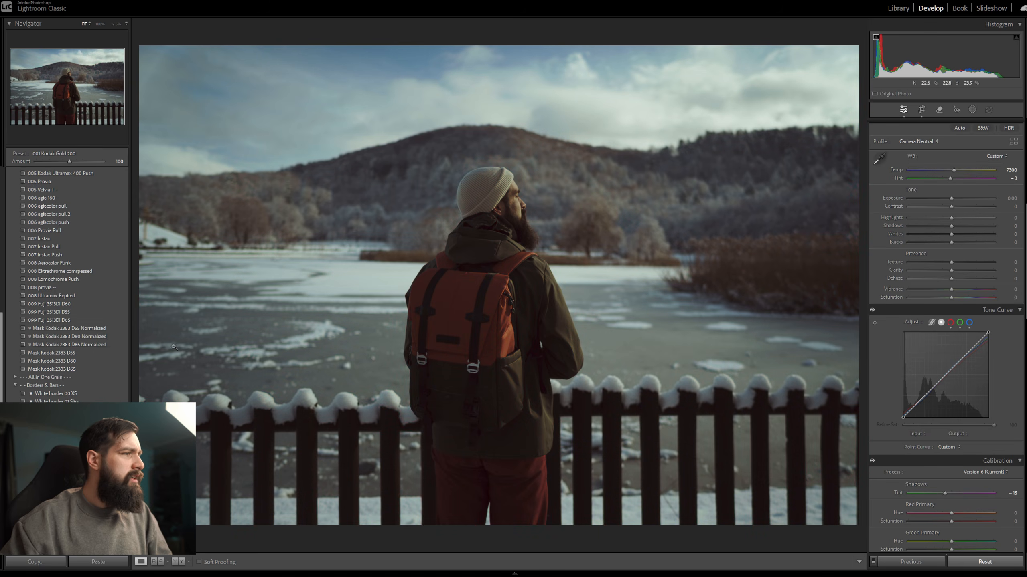
pyautogui.click(102, 339)
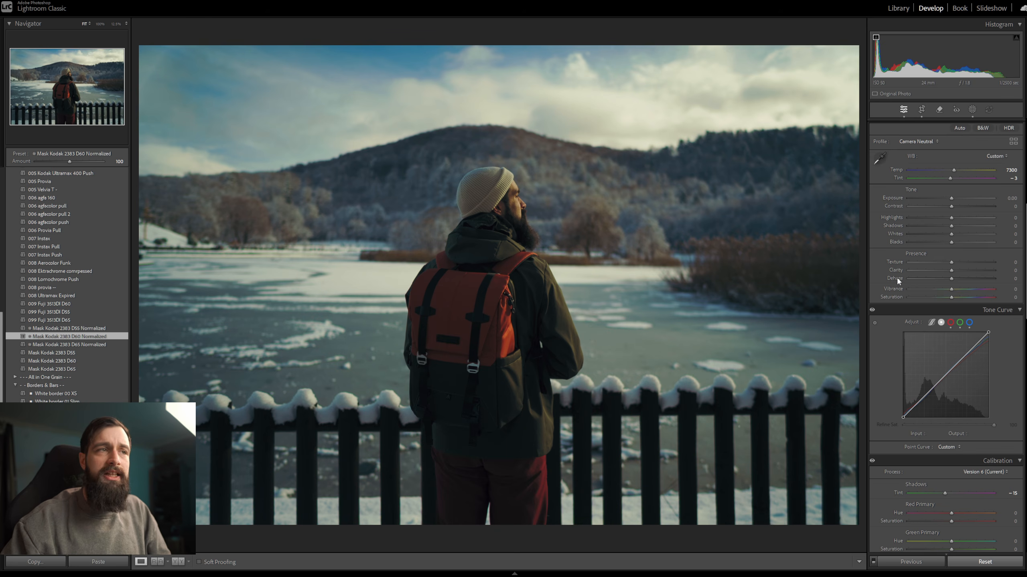
pyautogui.hotkey('shift', 'w')
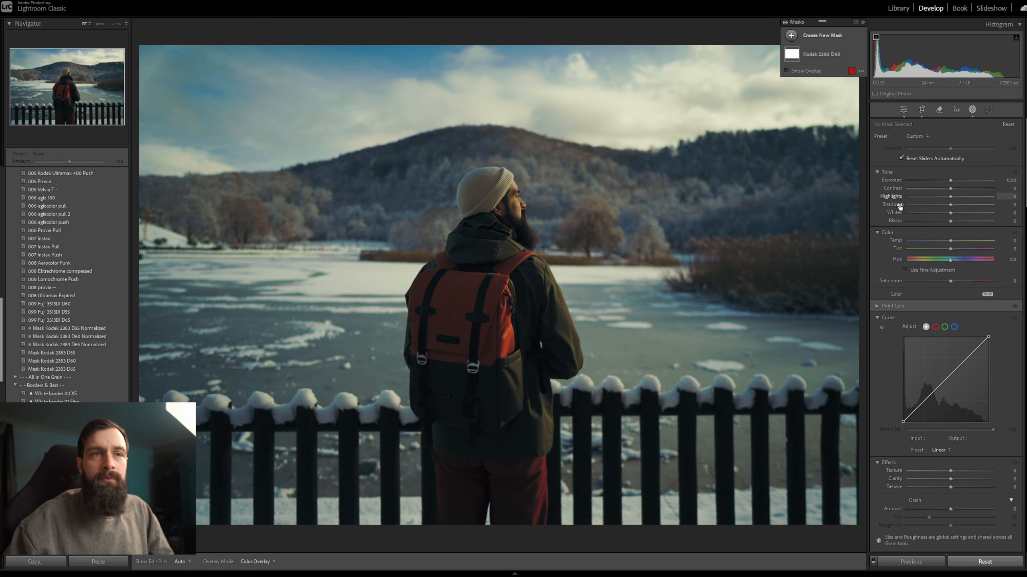
# Crop the photo to 16 x 9, widen the crop slightly and shift it to include more sky.
pyautogui.scroll(-15, 914, 199)
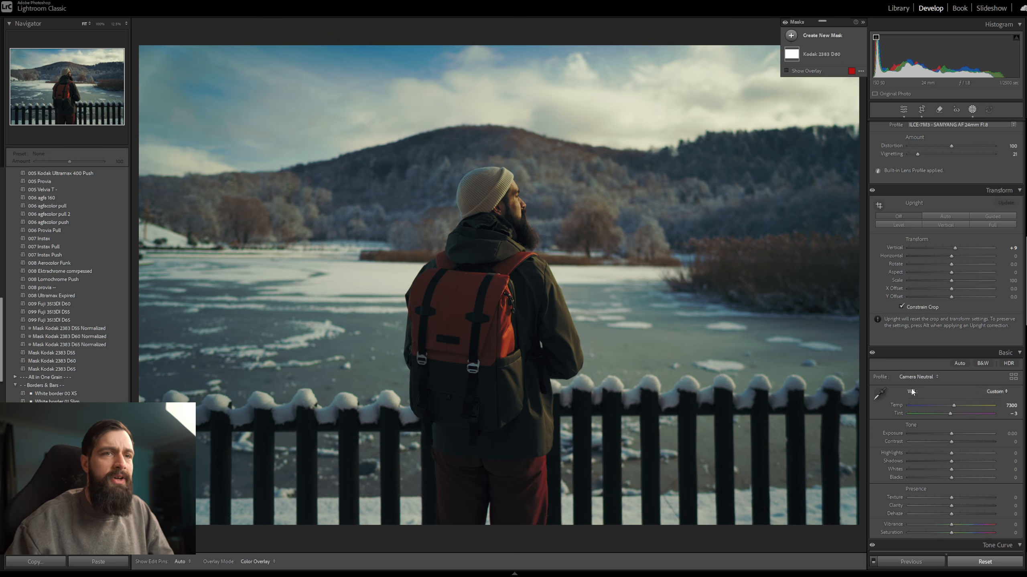
pyautogui.scroll(10, 921, 277)
pyautogui.scroll(-10, 910, 263)
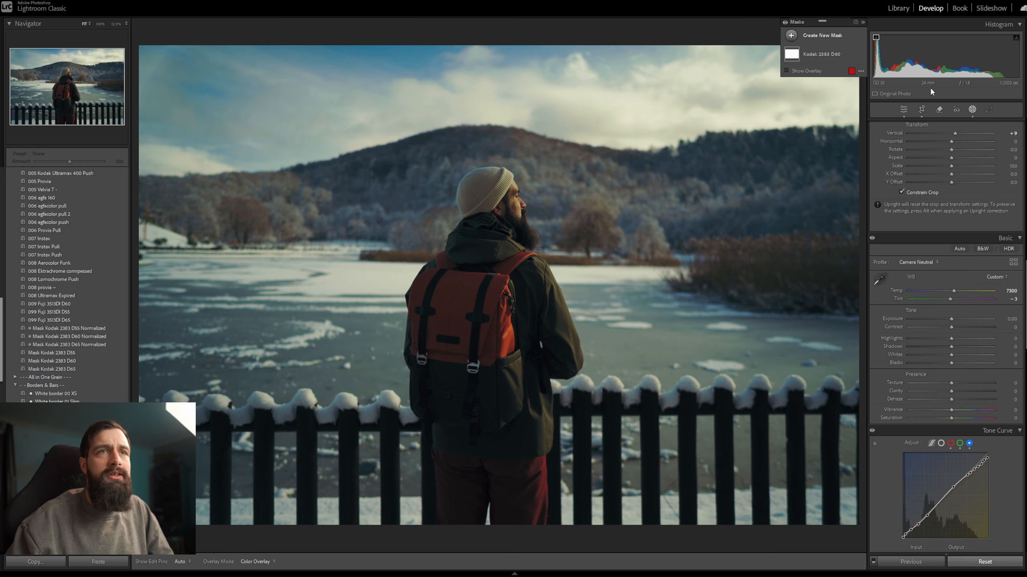
pyautogui.click(921, 109)
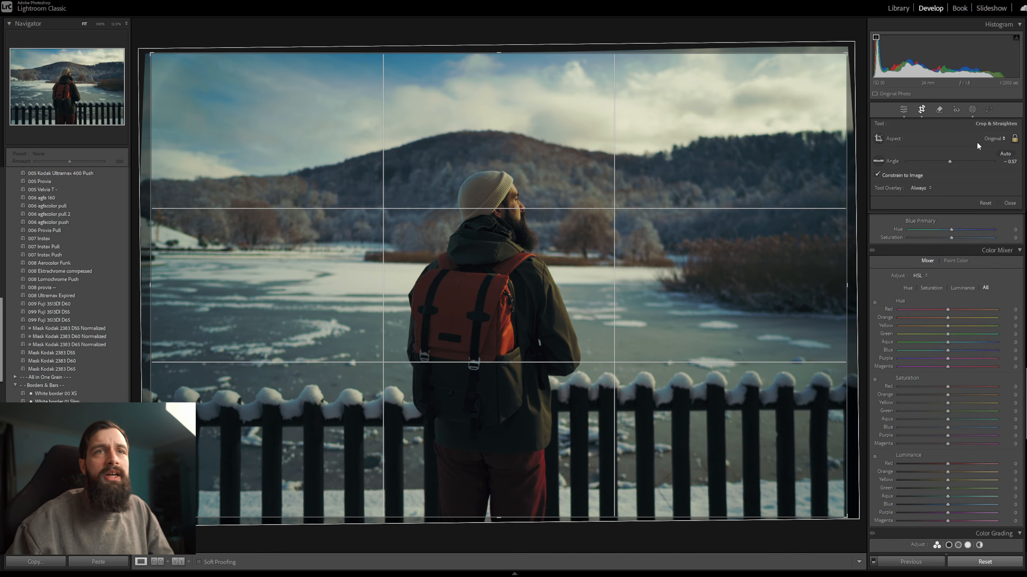
pyautogui.click(987, 139)
pyautogui.click(943, 241)
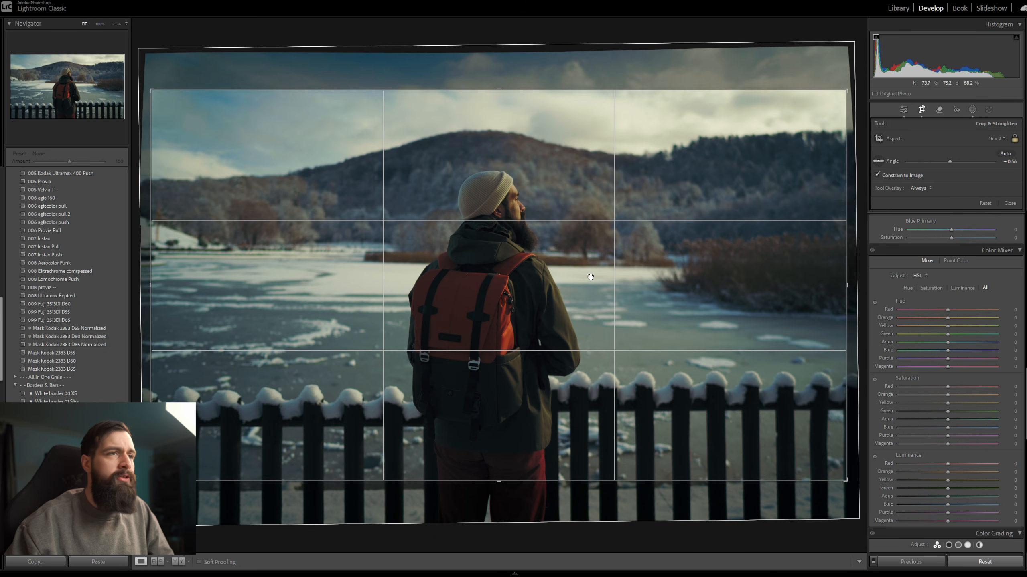
pyautogui.moveTo(591, 272); pyautogui.dragTo(594, 282)
pyautogui.moveTo(846, 281); pyautogui.dragTo(851, 284)
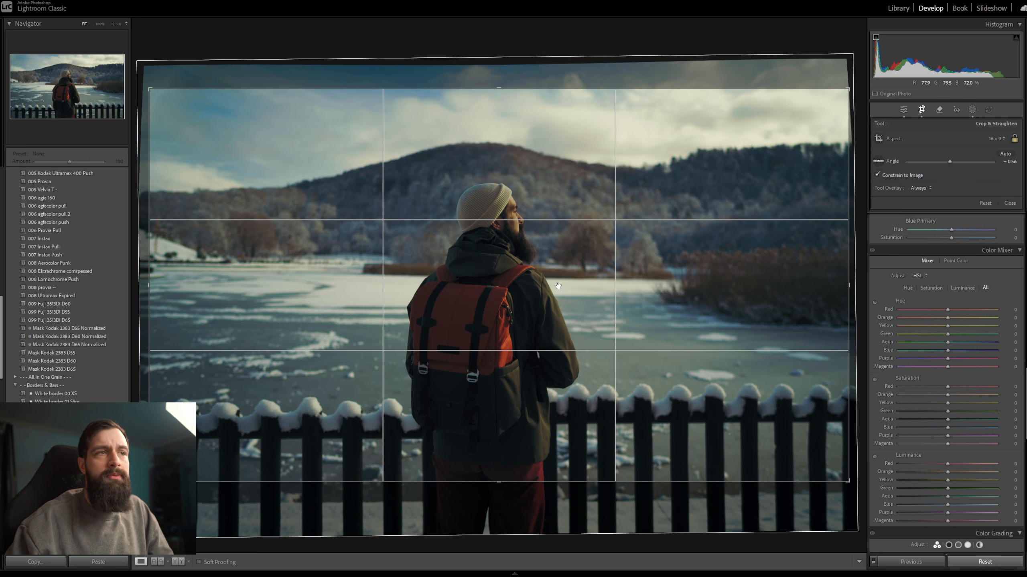
pyautogui.moveTo(563, 291); pyautogui.dragTo(648, 309)
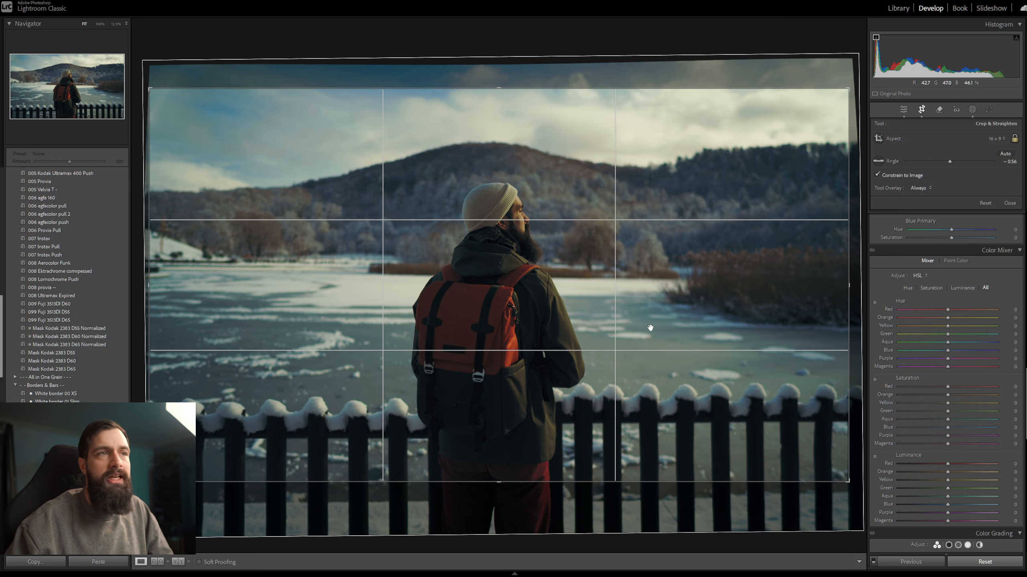
pyautogui.press('r')
# Examine the red, green and blue channel curves of the tone curve.
pyautogui.scroll(8, 922, 286)
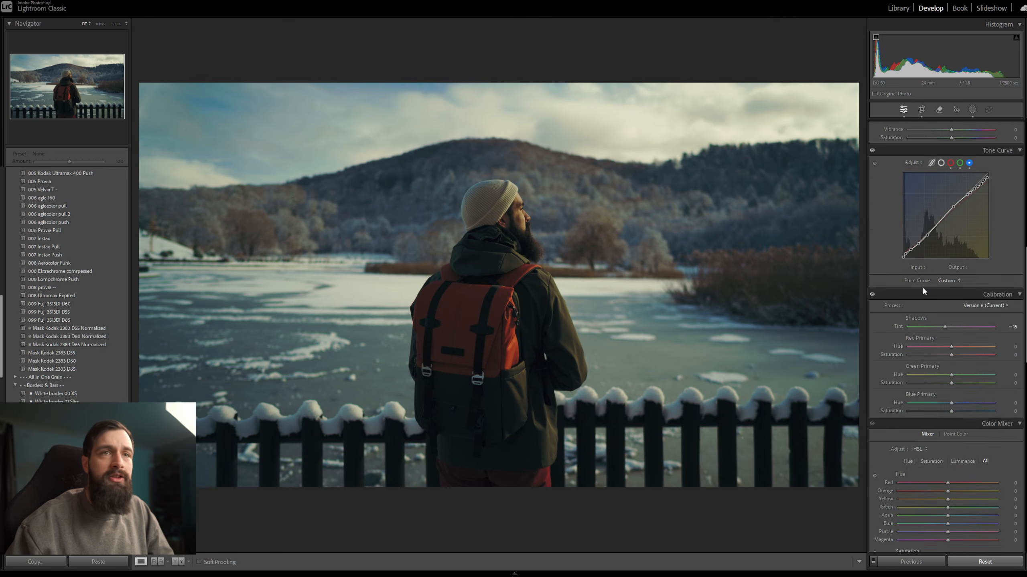
pyautogui.click(960, 270)
pyautogui.click(950, 269)
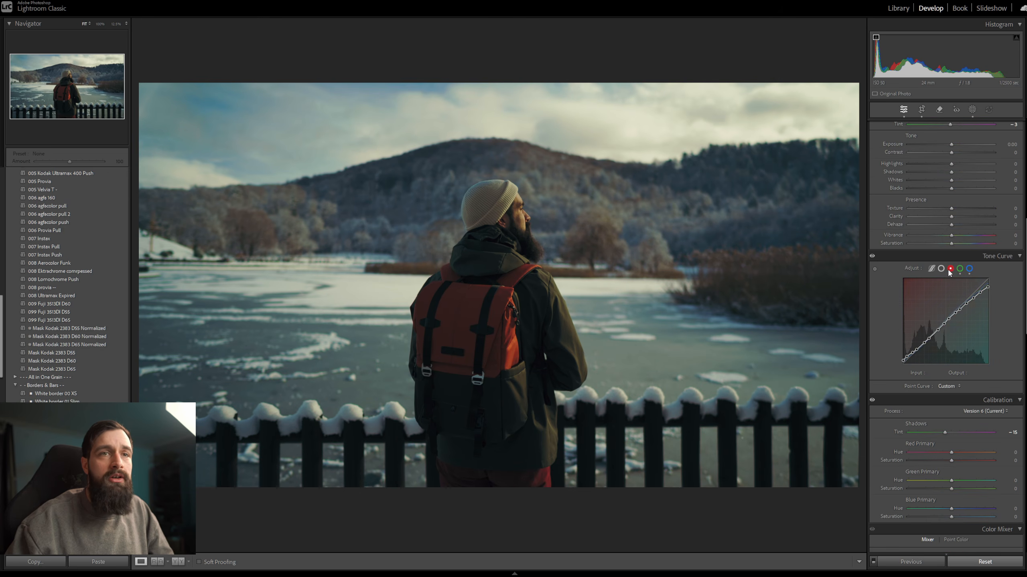
pyautogui.click(960, 269)
pyautogui.click(968, 269)
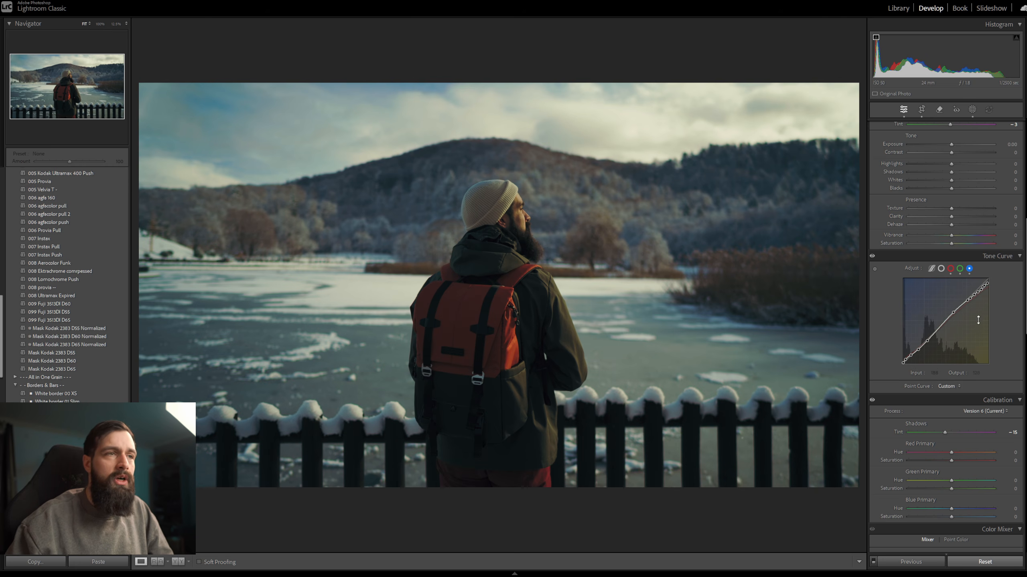
# Set whites to +48, highlights to -46 and shadows to +74, and lower the white balance temperature.
pyautogui.moveTo(963, 180); pyautogui.dragTo(971, 180)
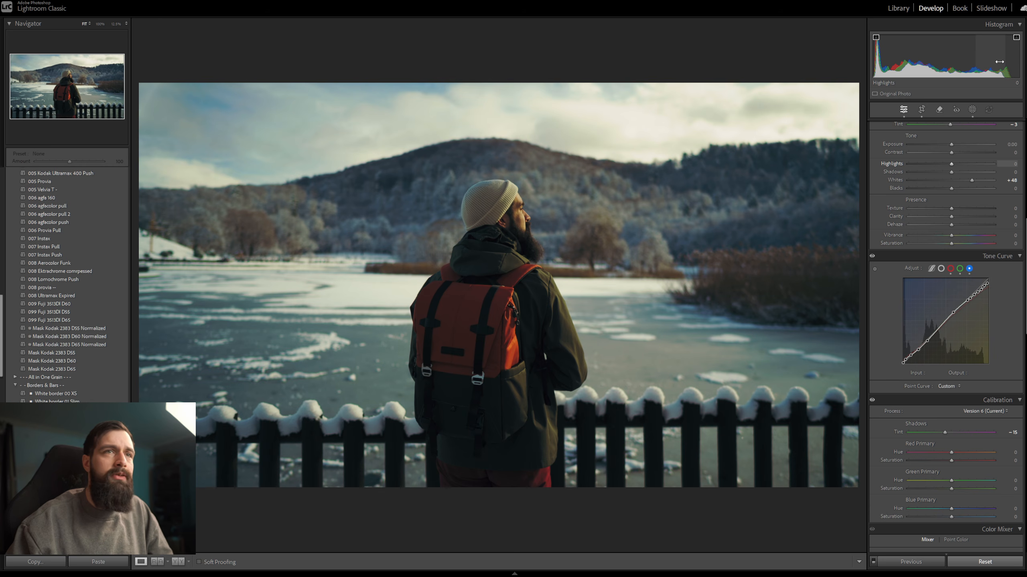
pyautogui.moveTo(946, 164); pyautogui.dragTo(926, 164)
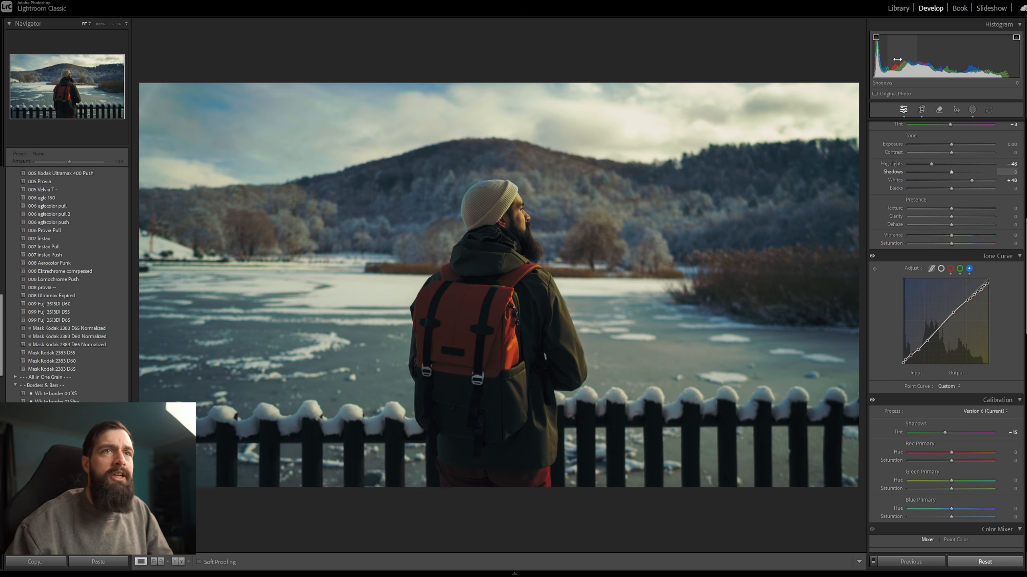
pyautogui.moveTo(894, 60)
pyautogui.mouseDown()
pyautogui.moveTo(919, 61)
pyautogui.moveTo(897, 61)
pyautogui.mouseUp()
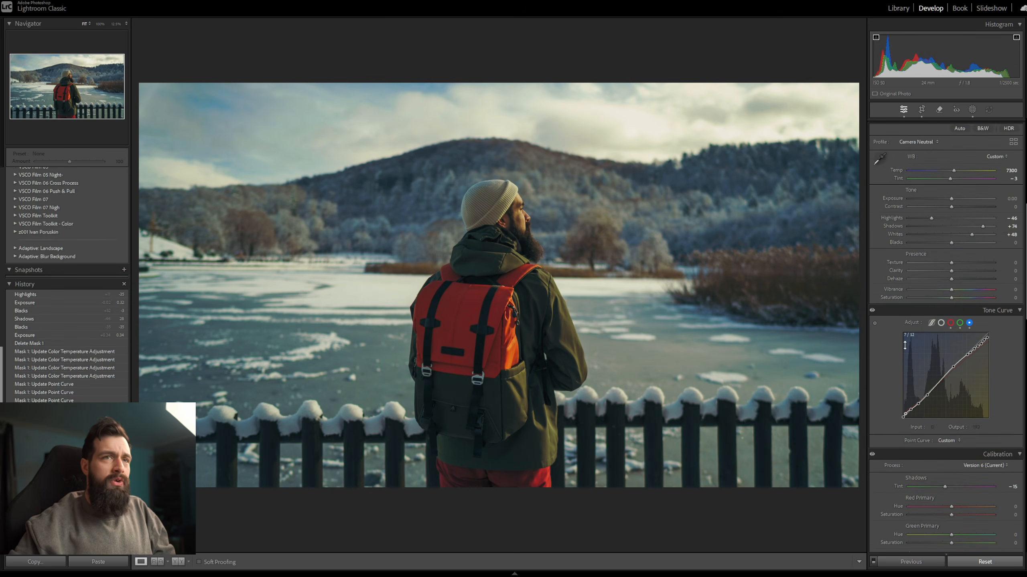
pyautogui.click(1008, 171)
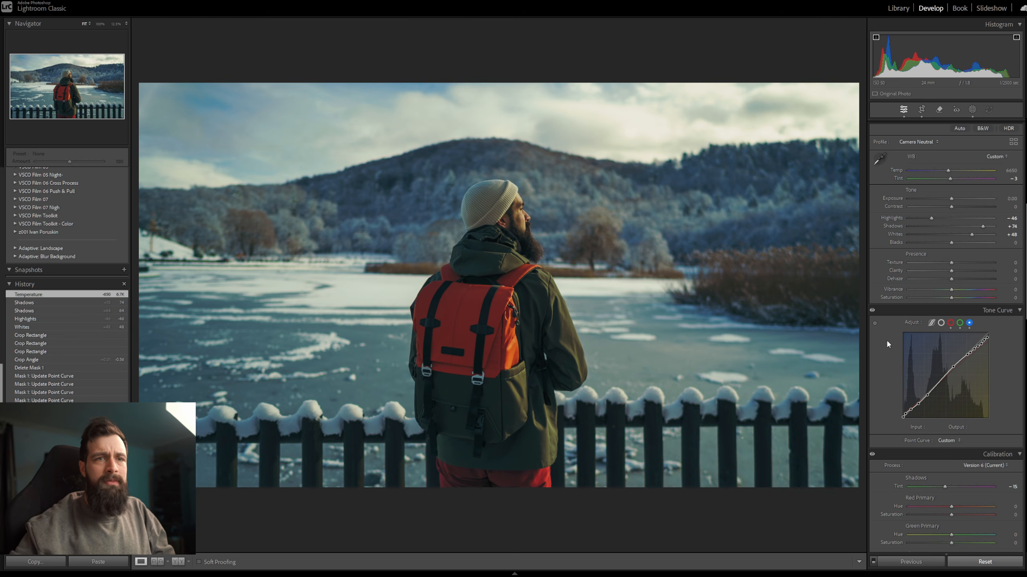
# Switch the tone curve to the combined point curve and apply the All in One Grain V4 400 shadows preset.
pyautogui.click(941, 324)
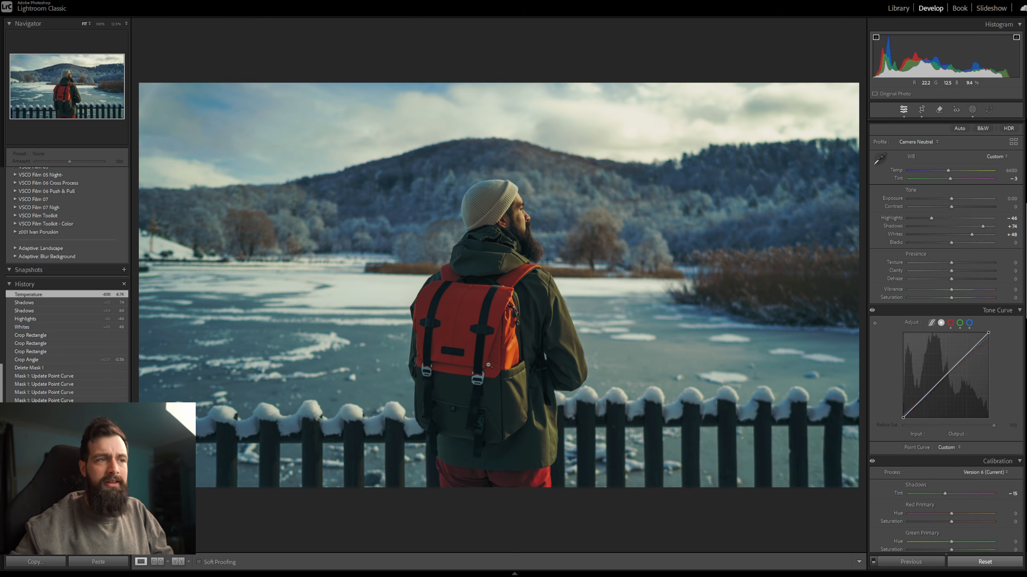
pyautogui.scroll(15, 53, 323)
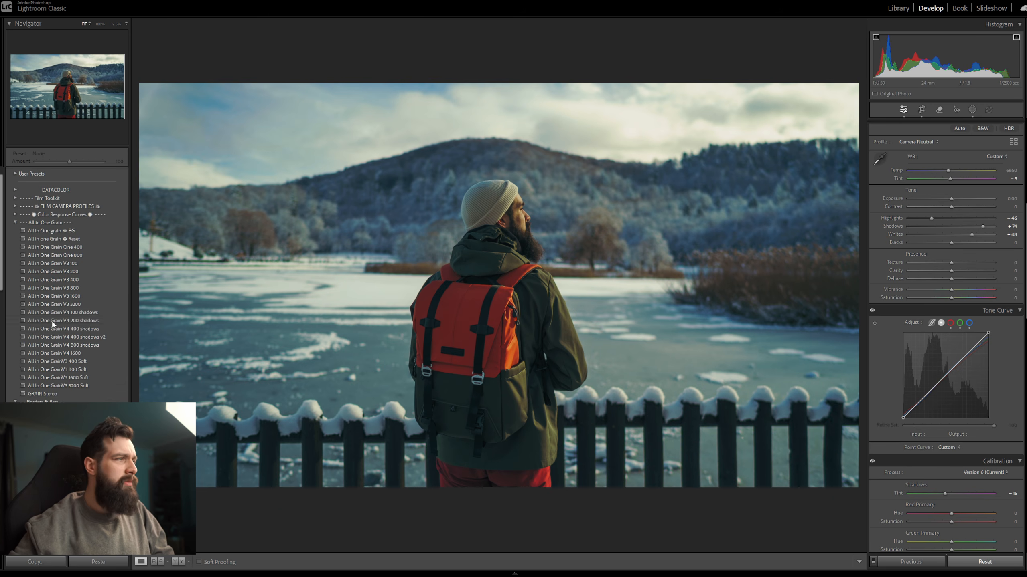
pyautogui.click(91, 330)
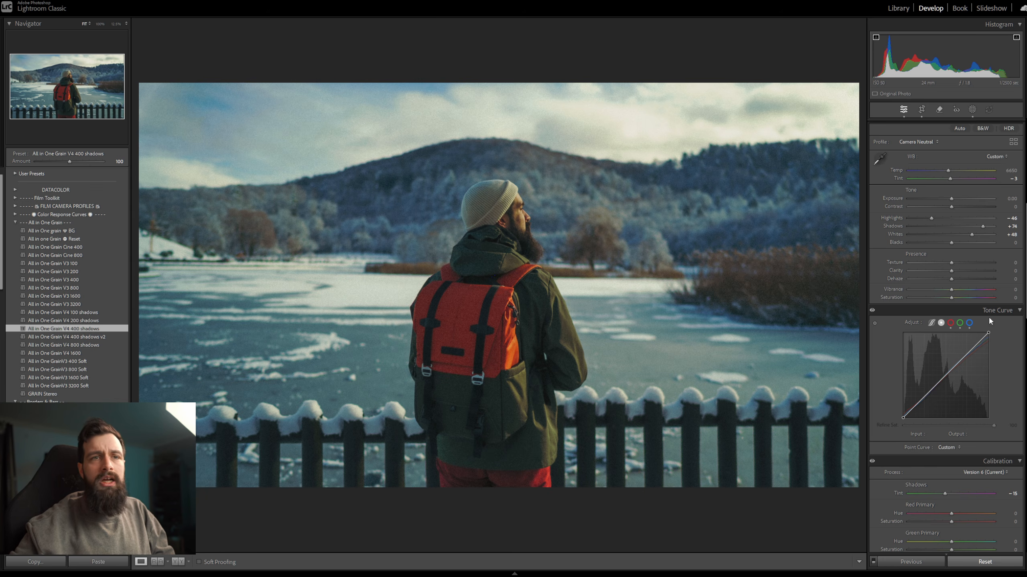
# Shape a gentle contrast point curve using targeted adjustment on the photo, placing points at input 43, output 38 and input 132, output 140.
pyautogui.scroll(-3, 982, 330)
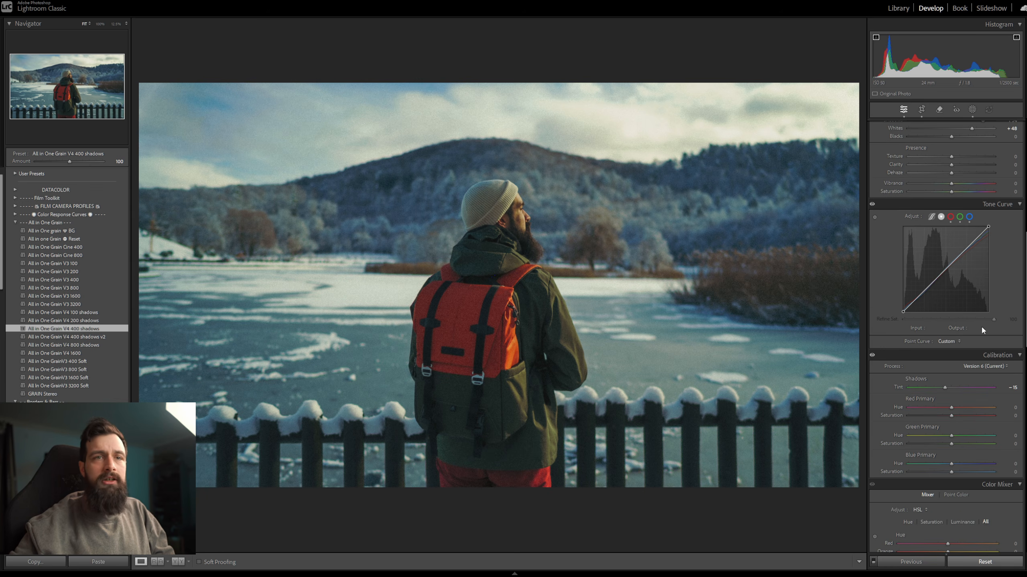
pyautogui.click(875, 218)
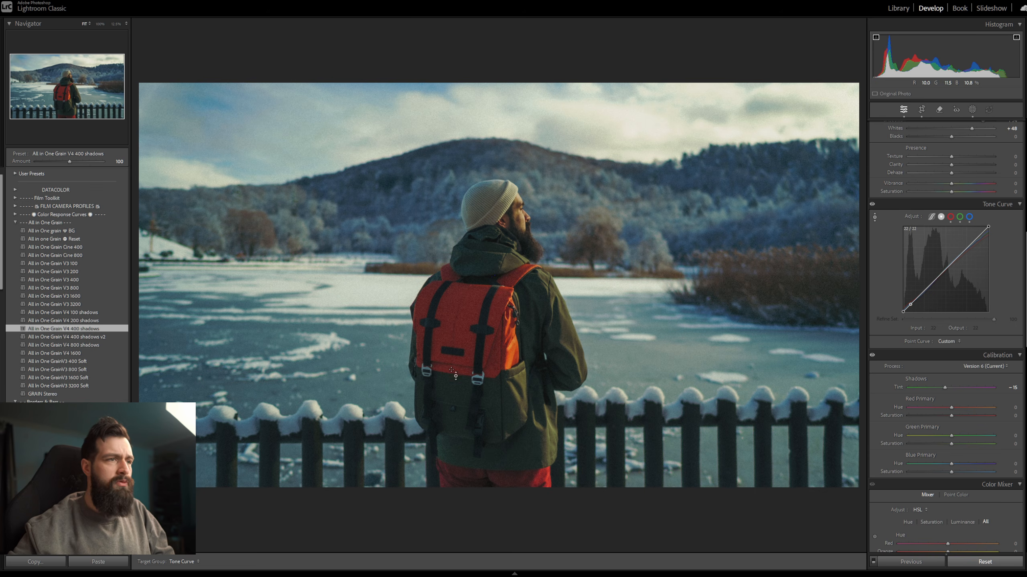
pyautogui.moveTo(451, 378); pyautogui.dragTo(450, 401)
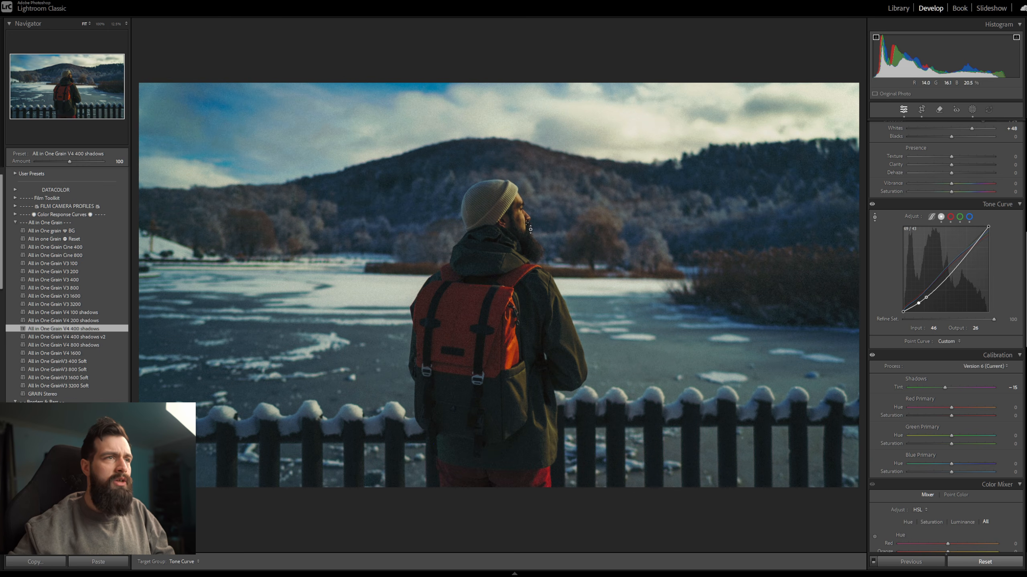
pyautogui.moveTo(522, 217); pyautogui.dragTo(522, 161)
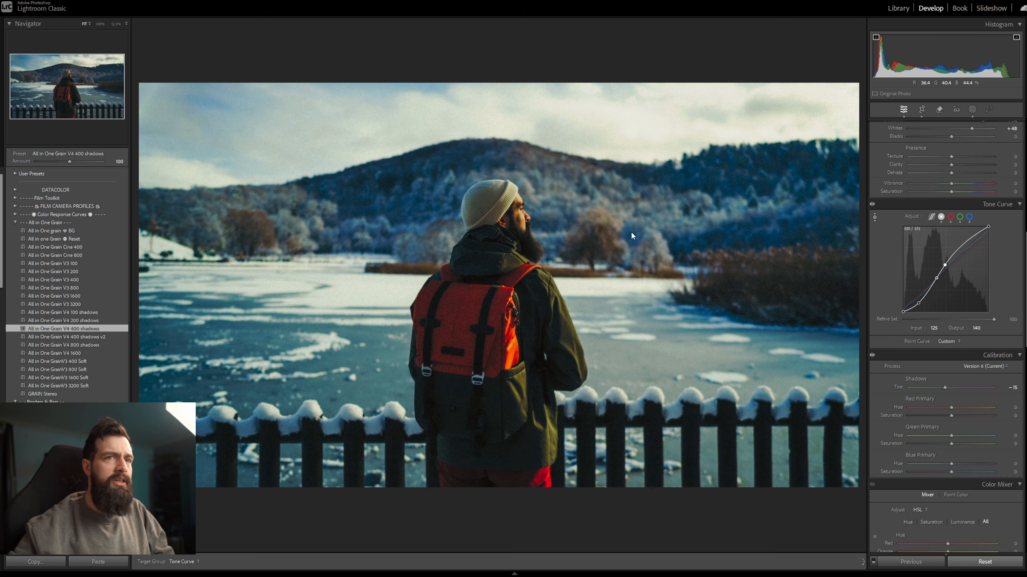
pyautogui.click(918, 303)
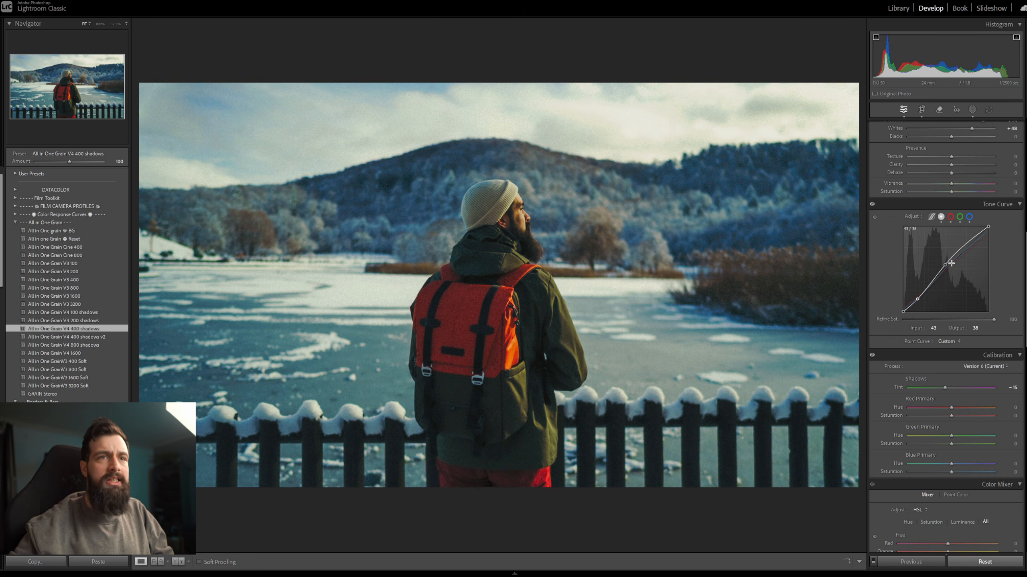
pyautogui.moveTo(945, 265); pyautogui.dragTo(948, 267)
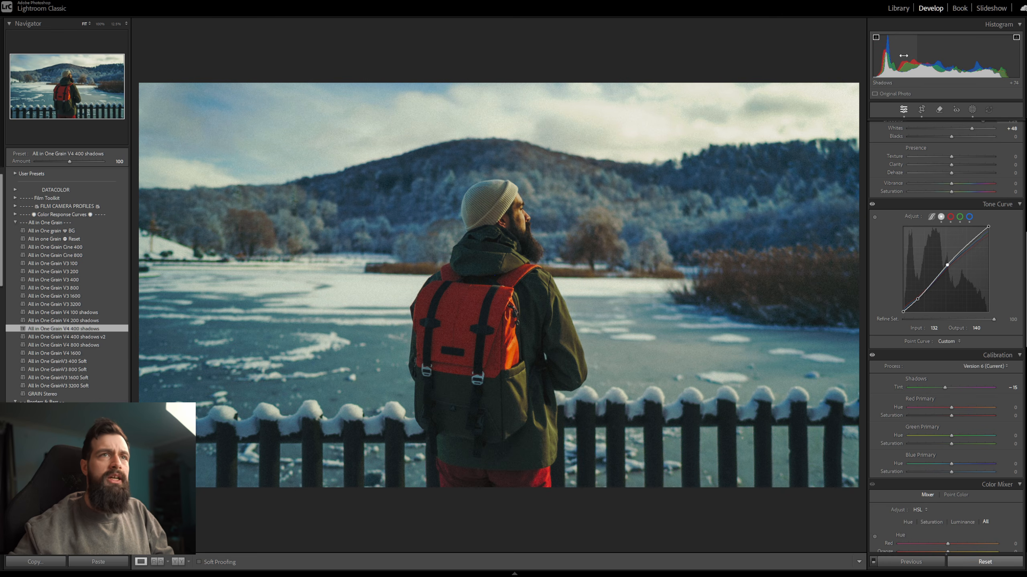
# Lower the shadows and raise the exposure to about +0.22 directly in the histogram.
pyautogui.moveTo(903, 57); pyautogui.dragTo(894, 57)
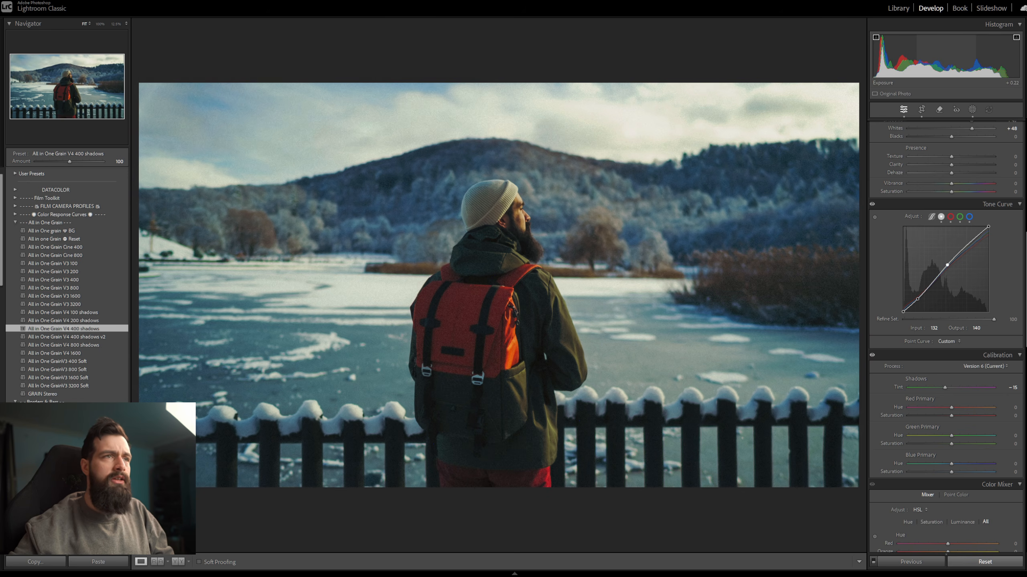
pyautogui.moveTo(945, 57); pyautogui.dragTo(951, 58)
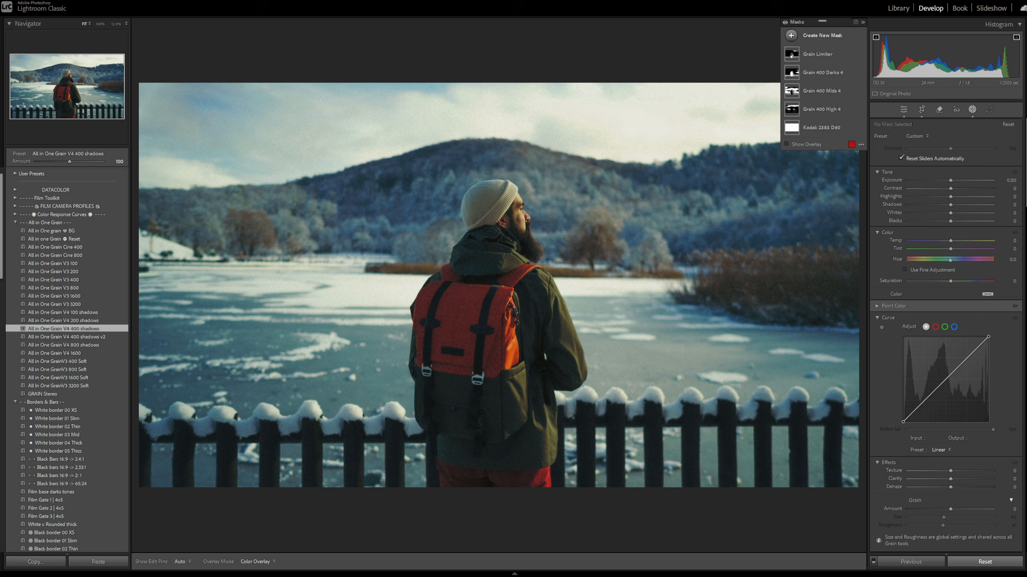
# Select Mask 1, the subject mask combined with a radial gradient, to view its local adjustments.
pyautogui.click(845, 54)
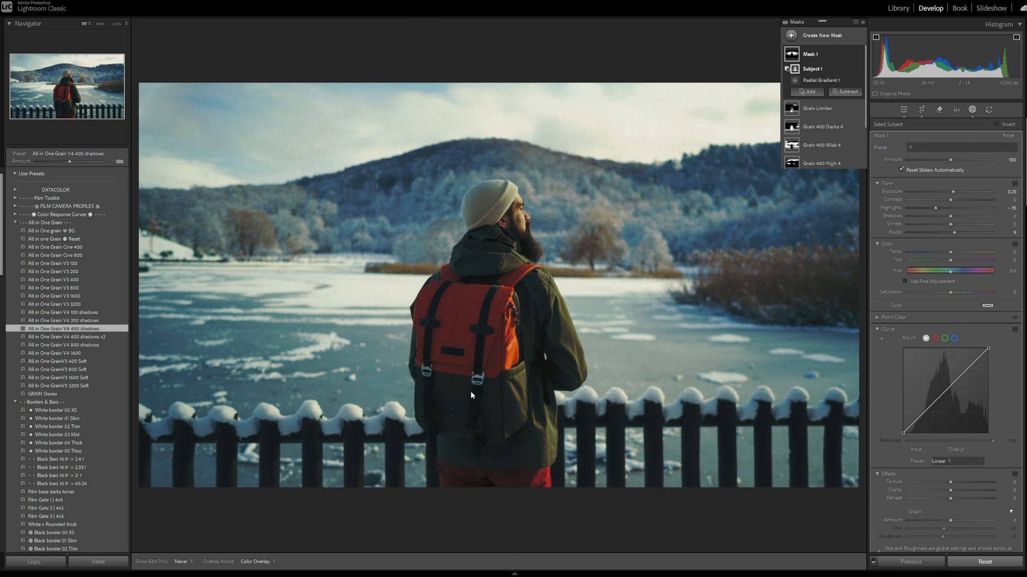